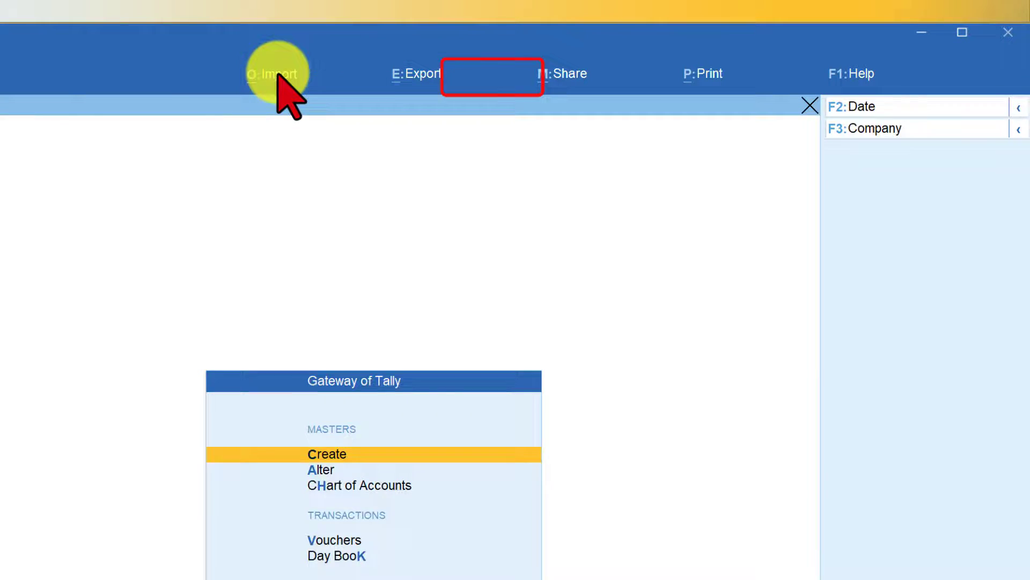
Check the folder path setting in the export configuration of the sample Excel file for masters, and leave it without changes.
left_click(278, 75)
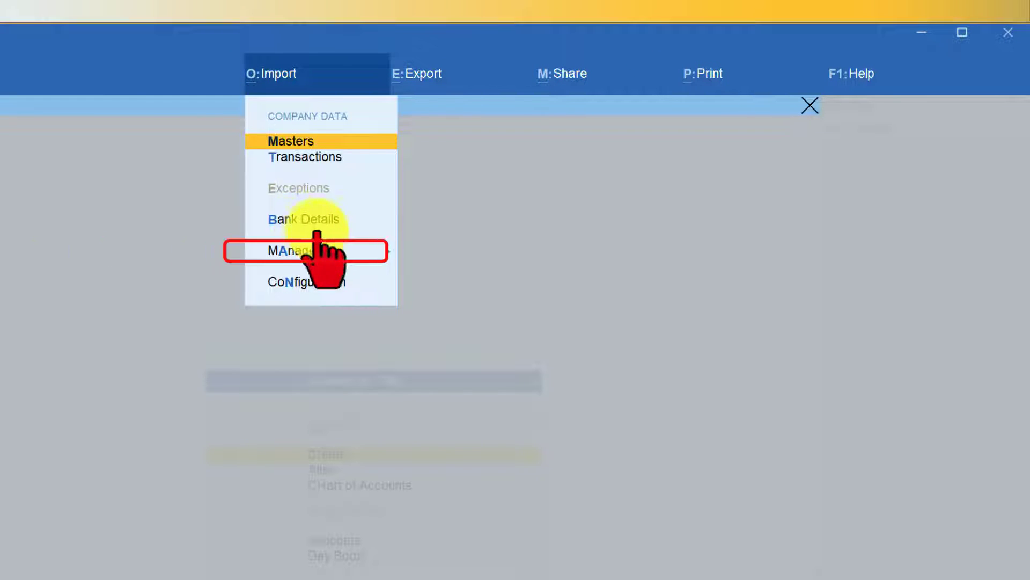
left_click(289, 250)
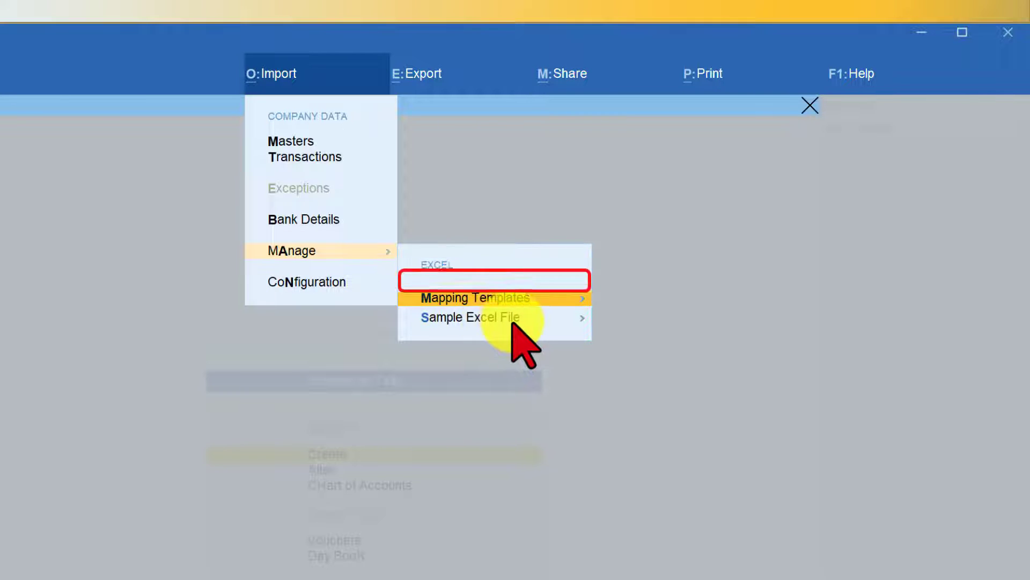
left_click(453, 321)
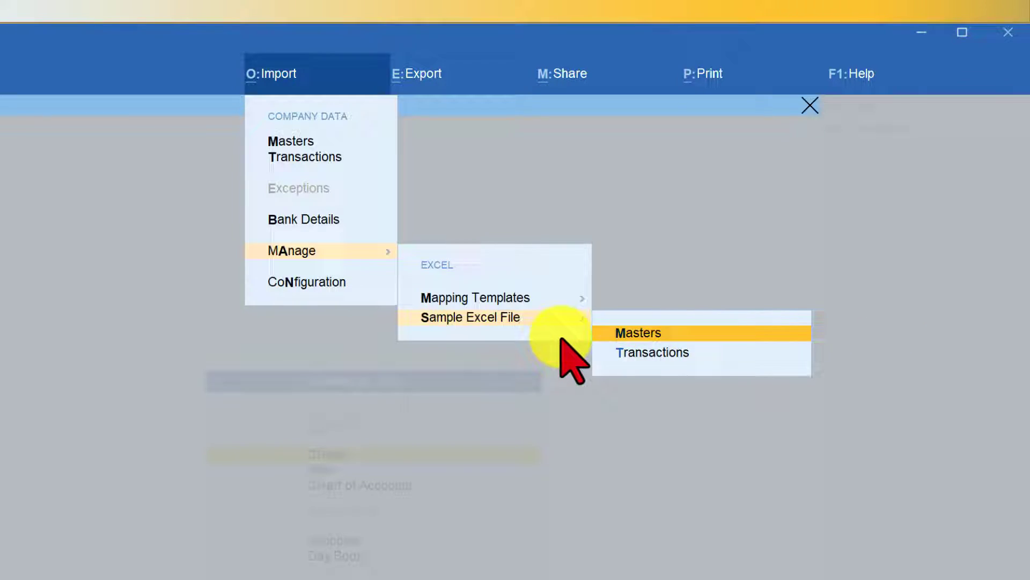
key("Return")
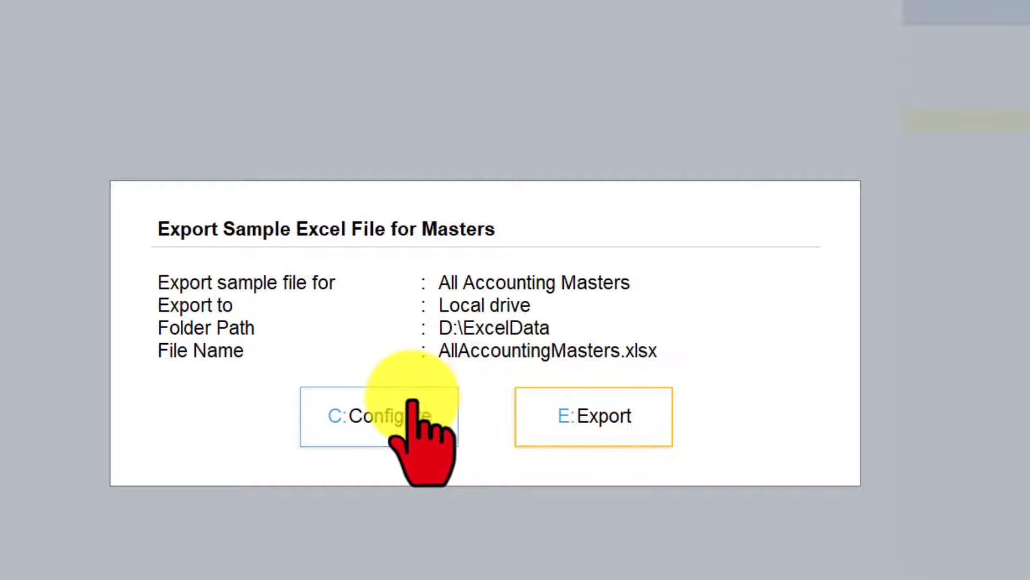
left_click(390, 419)
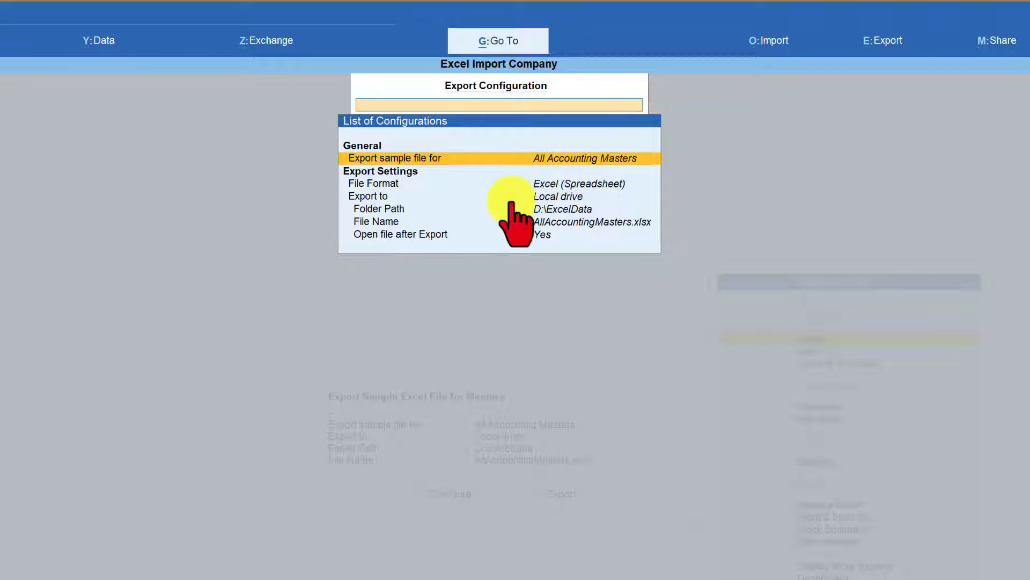
left_click(559, 208)
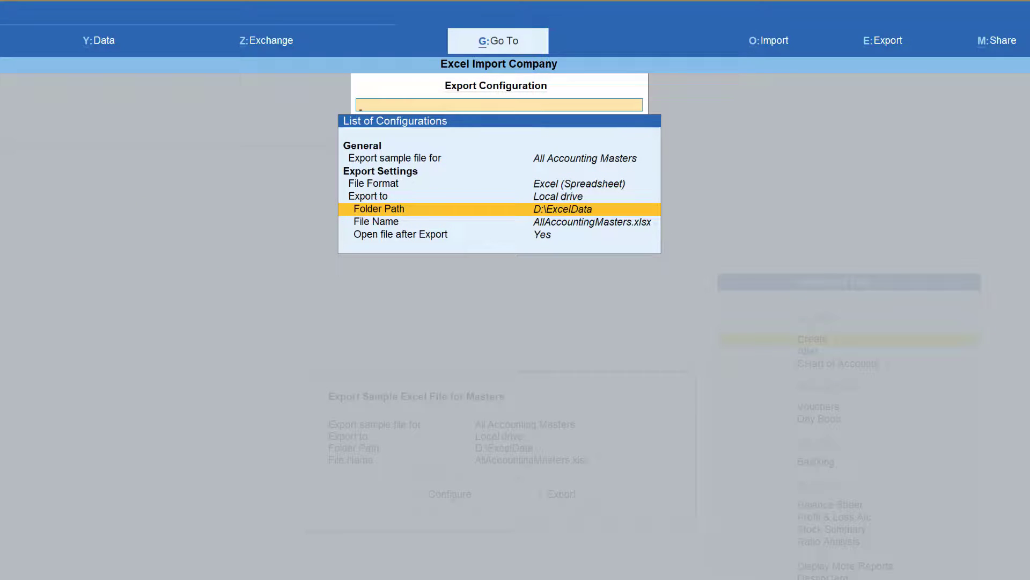
key("Return")
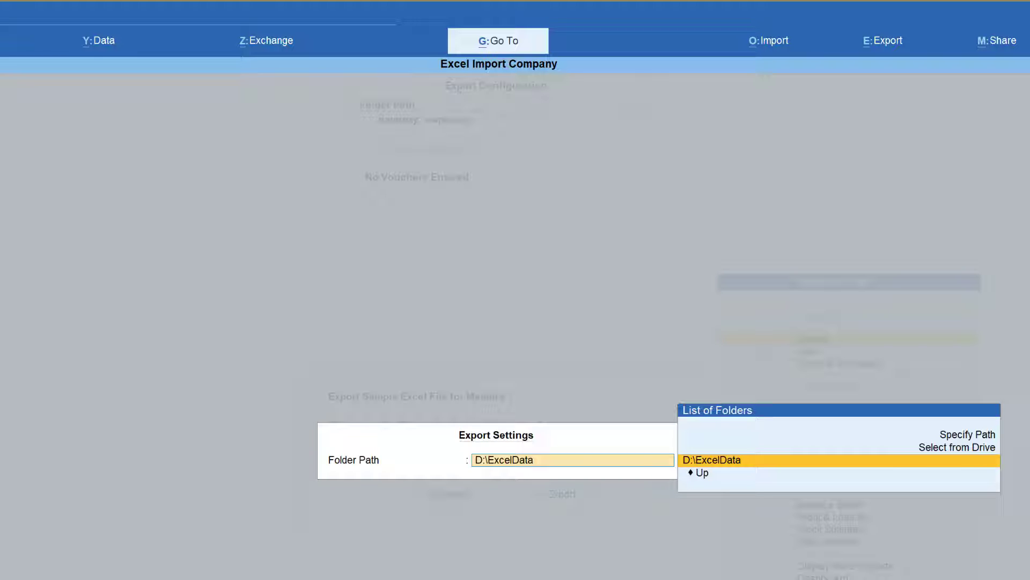
key("Escape")
key("Escape")
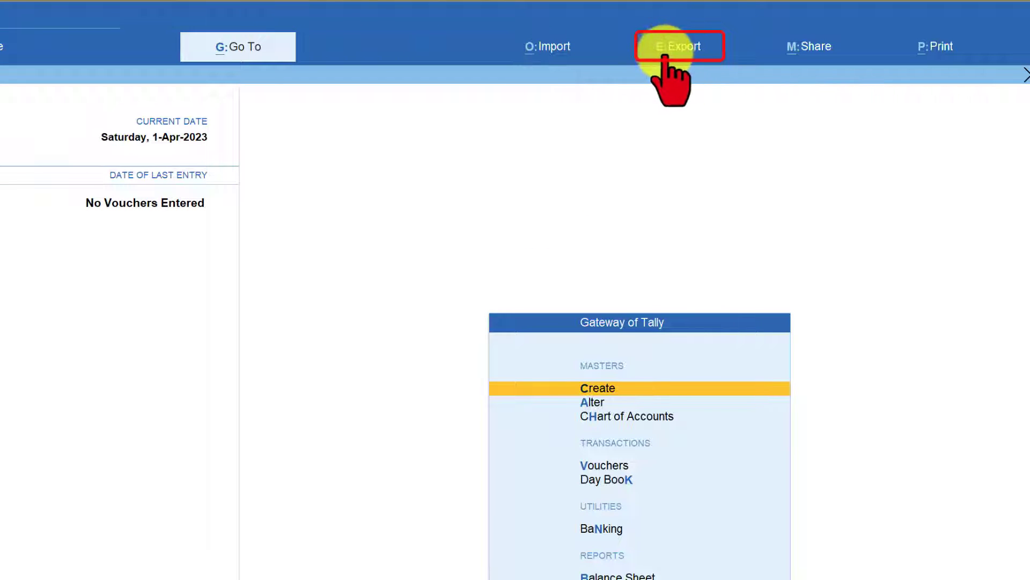
Confirm D:\ExcelData as the location of import/export files in the general export configuration and return to the Gateway of Tally.
left_click(677, 49)
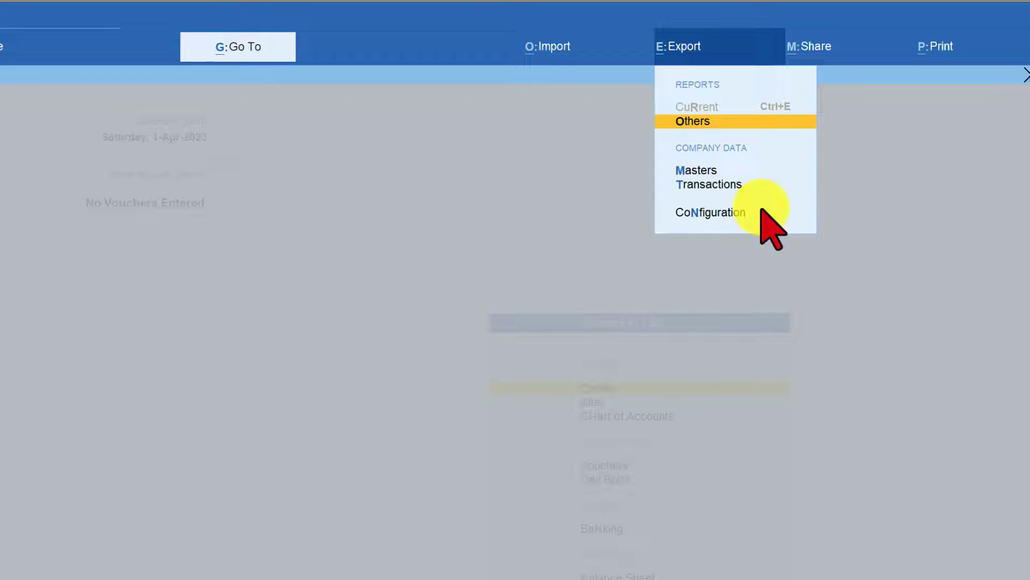
left_click(722, 213)
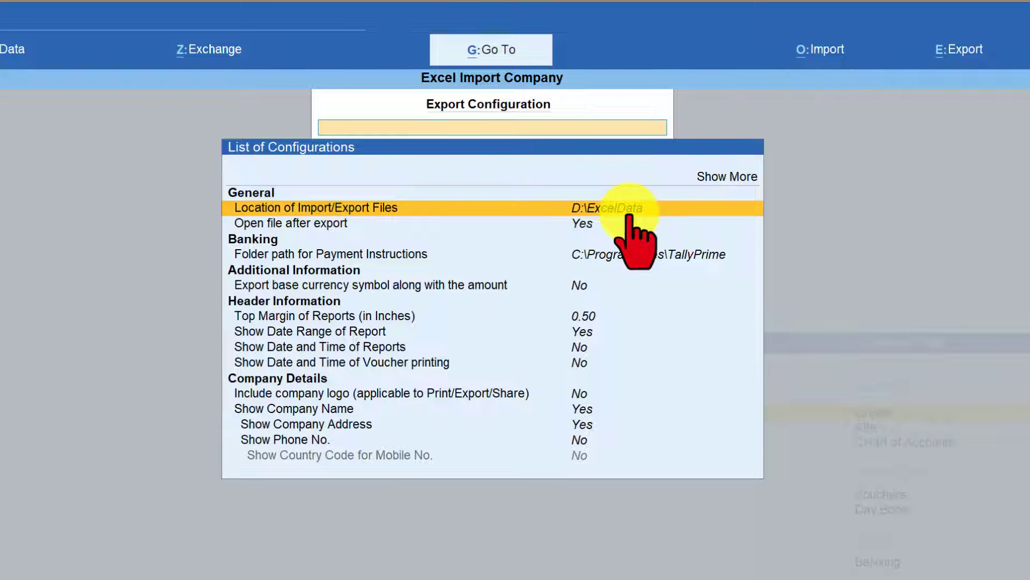
key("Return")
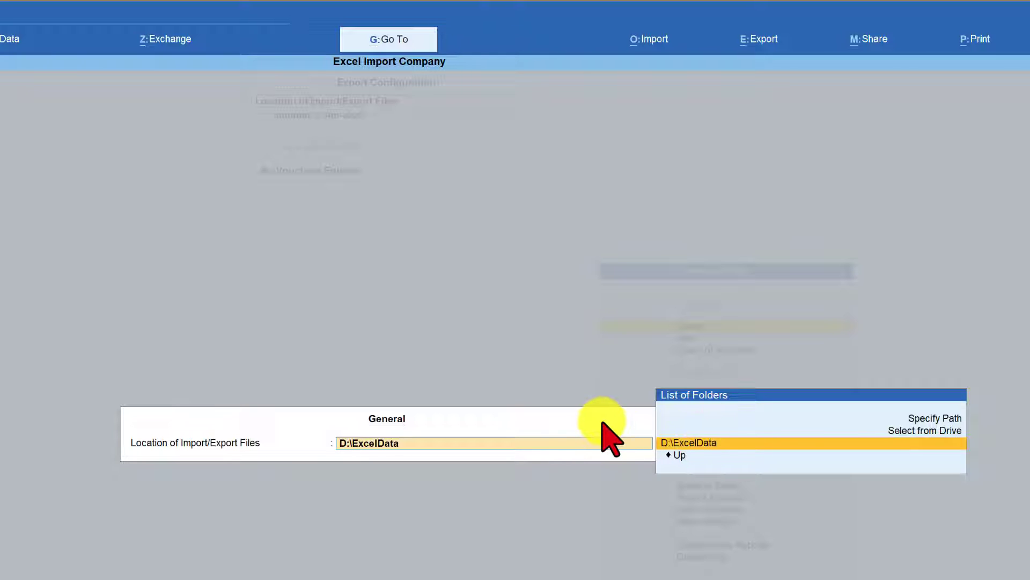
key("Return")
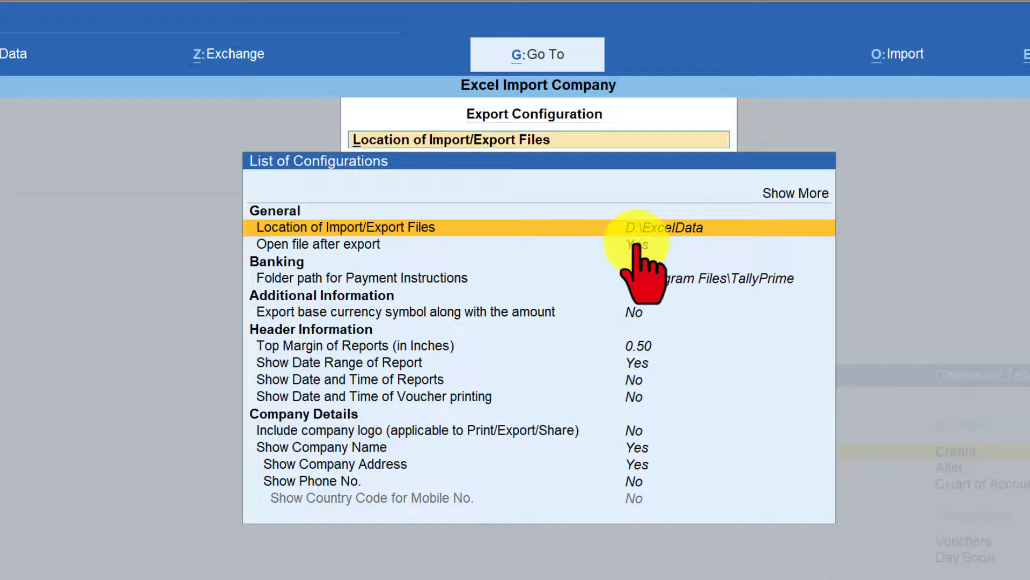
key("Escape")
key("Escape")
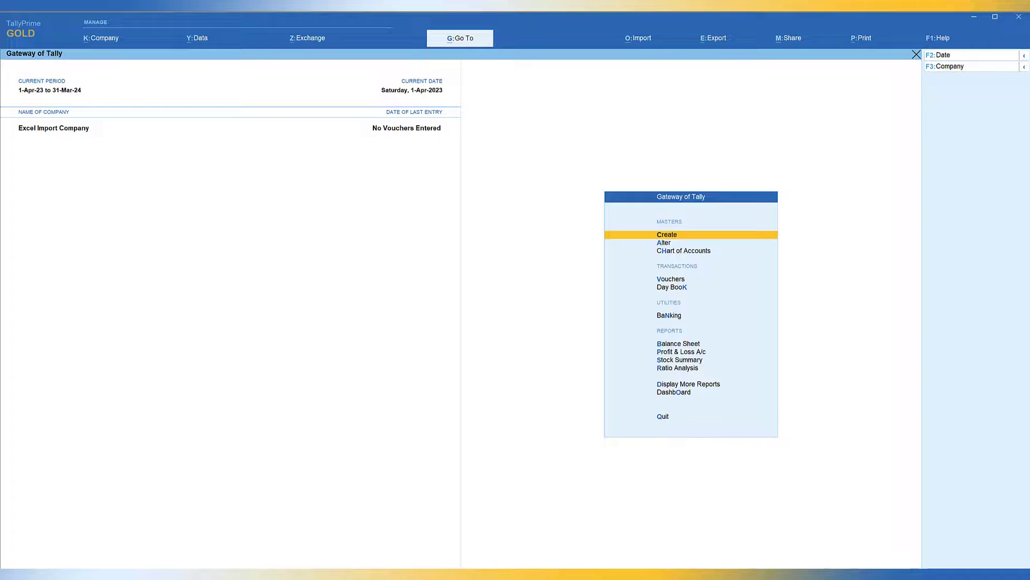
Export the sample Excel file for All Accounting Masters to D:\ExcelData as AllAccountingMasters.xlsx.
left_click(638, 38)
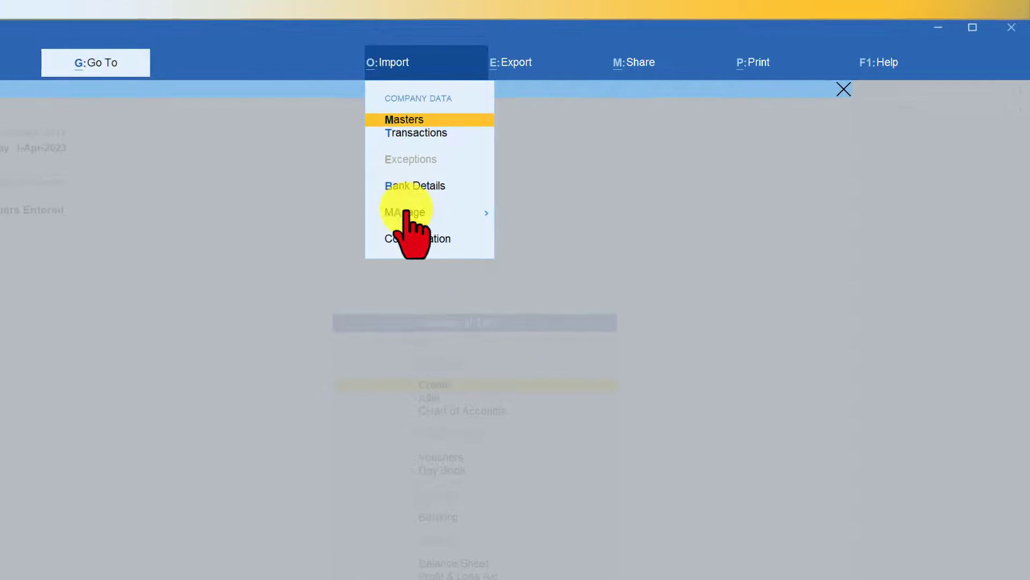
left_click(406, 212)
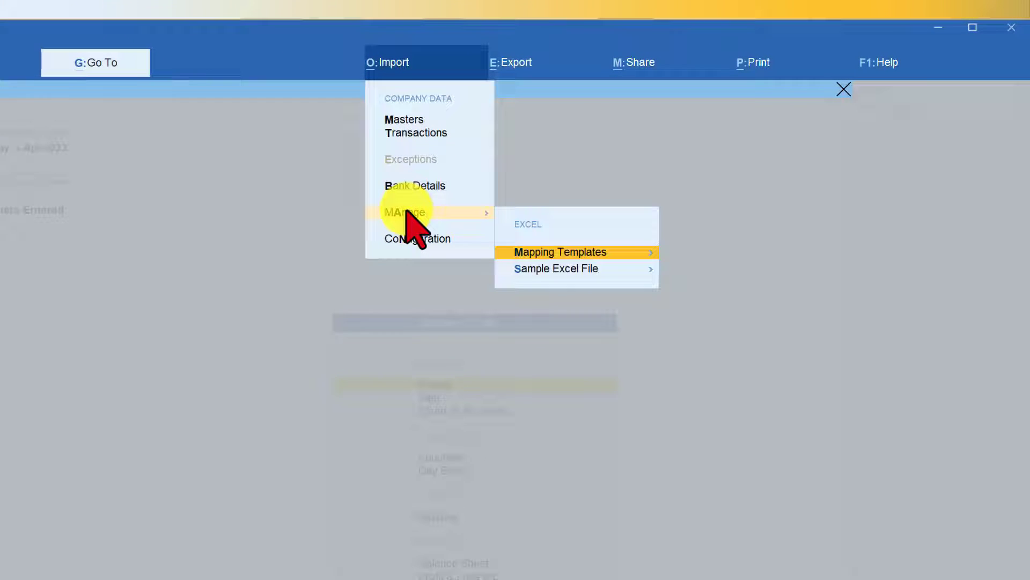
left_click(542, 268)
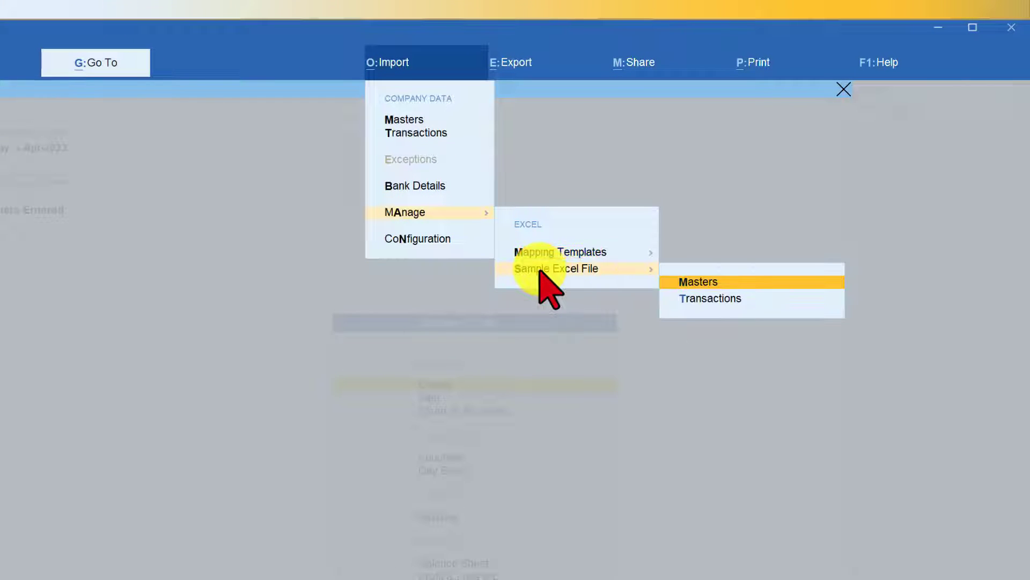
left_click(709, 282)
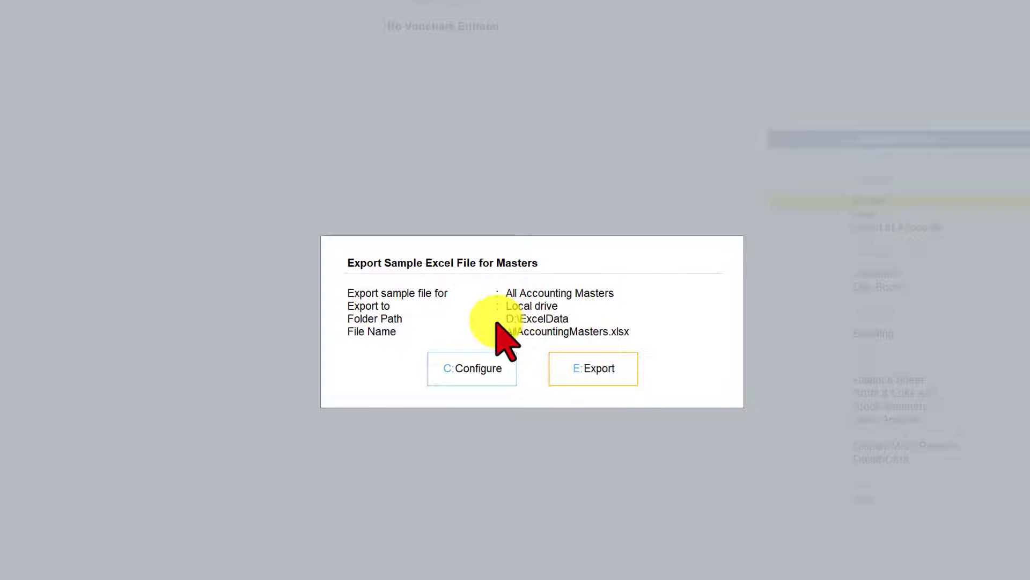
left_click(601, 374)
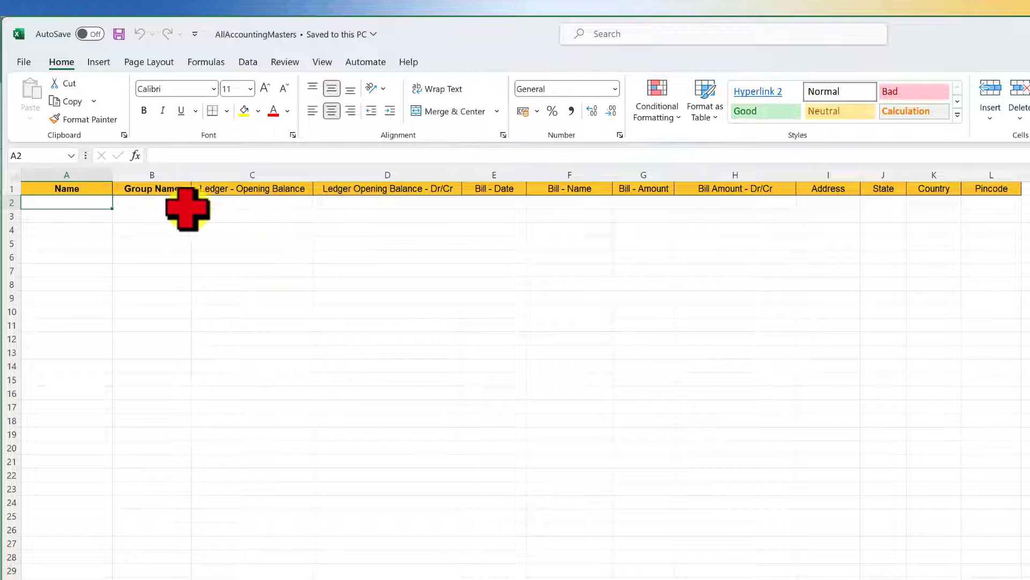
Examine the sample sheet's columns one by one, from Group Name through opening balance, bill details and address to Pincode.
left_click(169, 204)
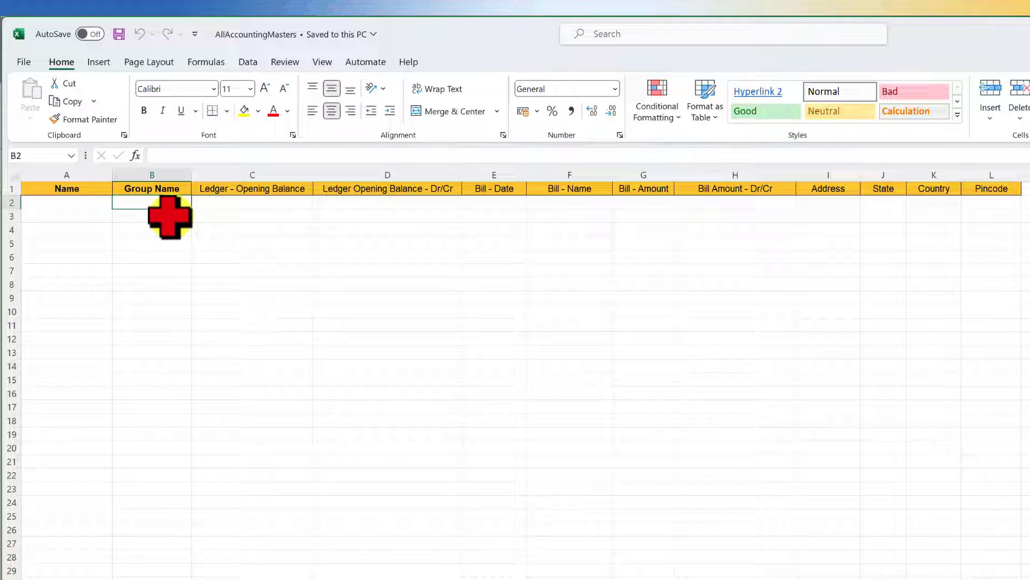
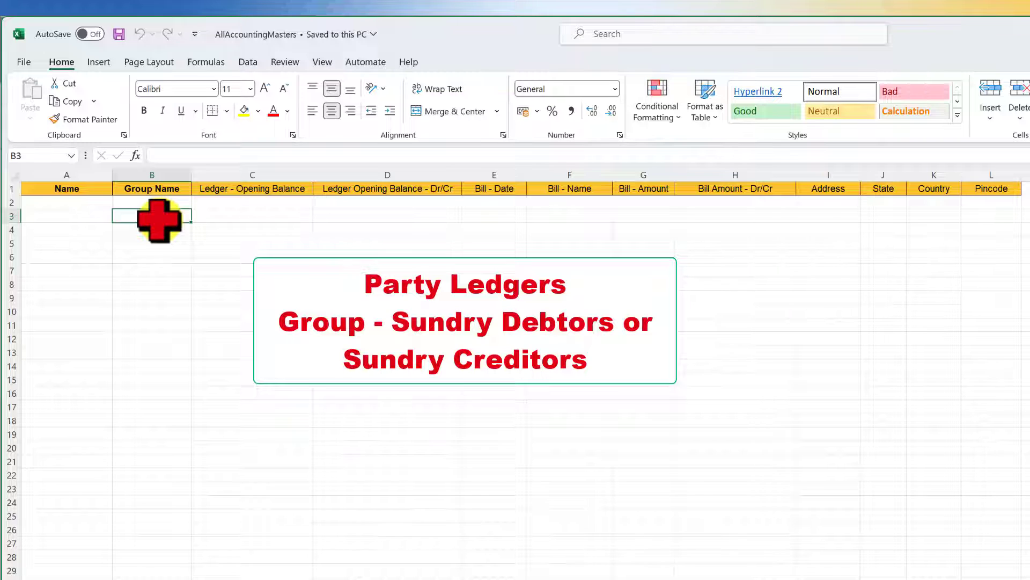
left_click(154, 220)
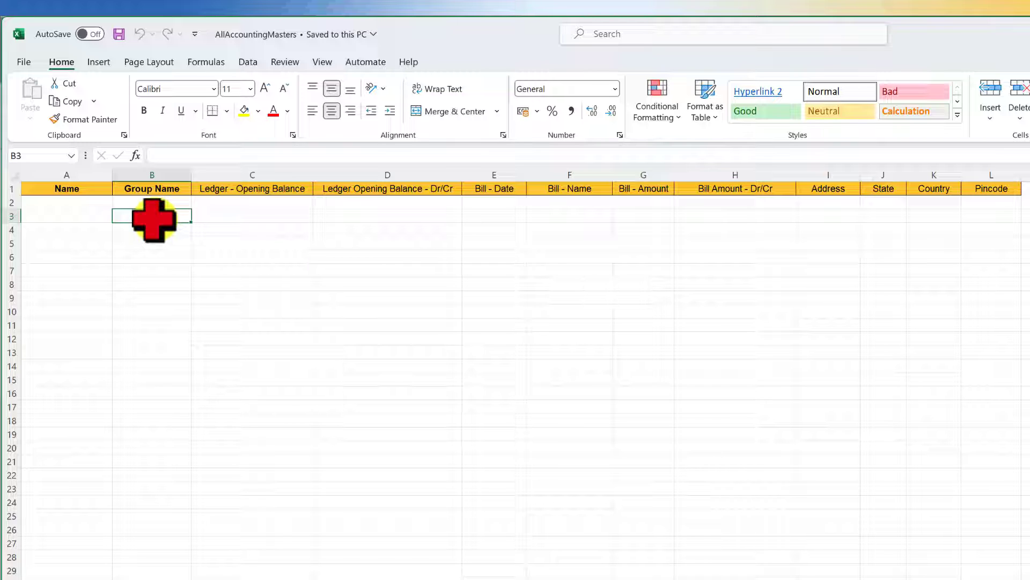
left_click(262, 205)
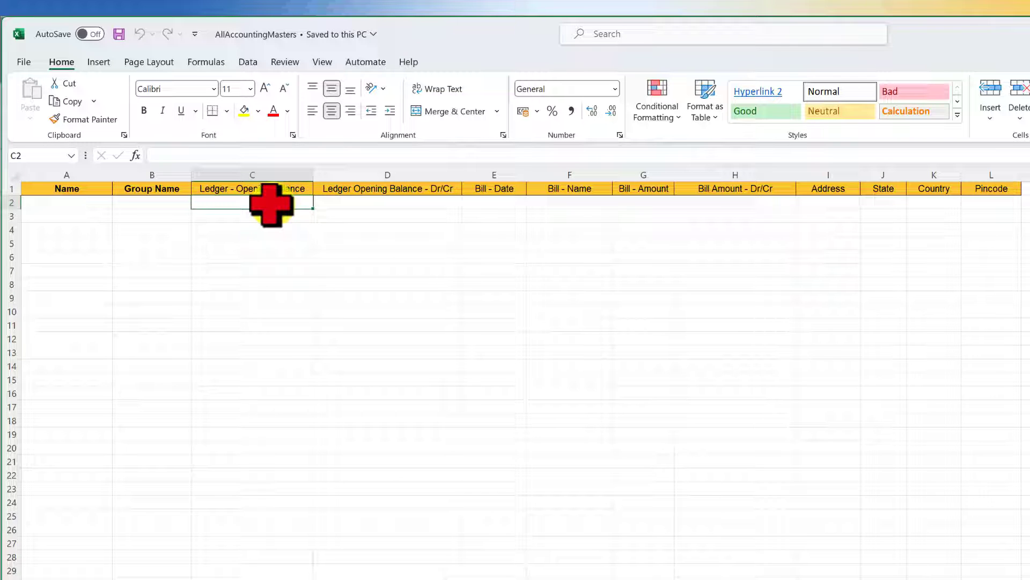
left_click(354, 206)
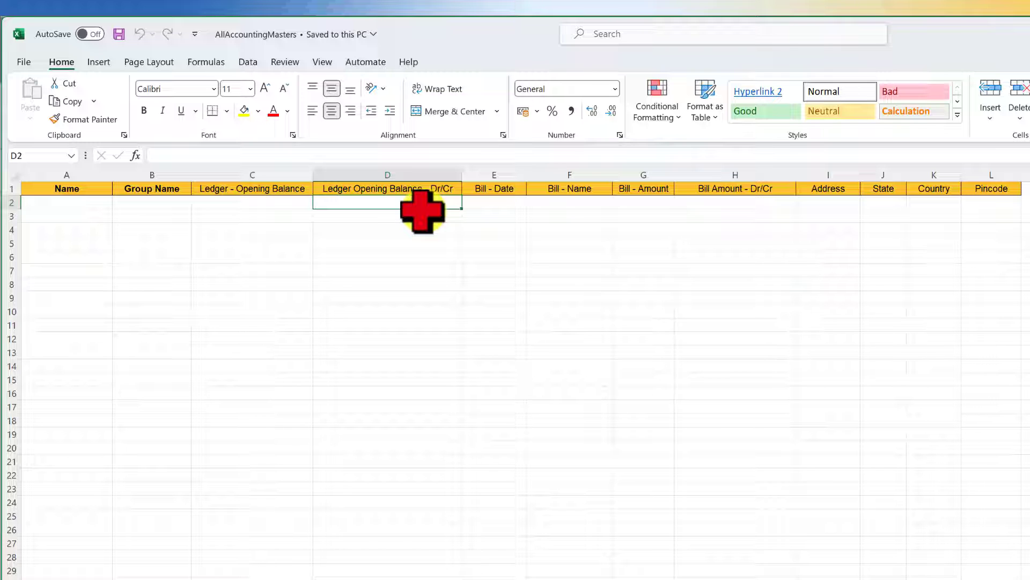
left_click(497, 203)
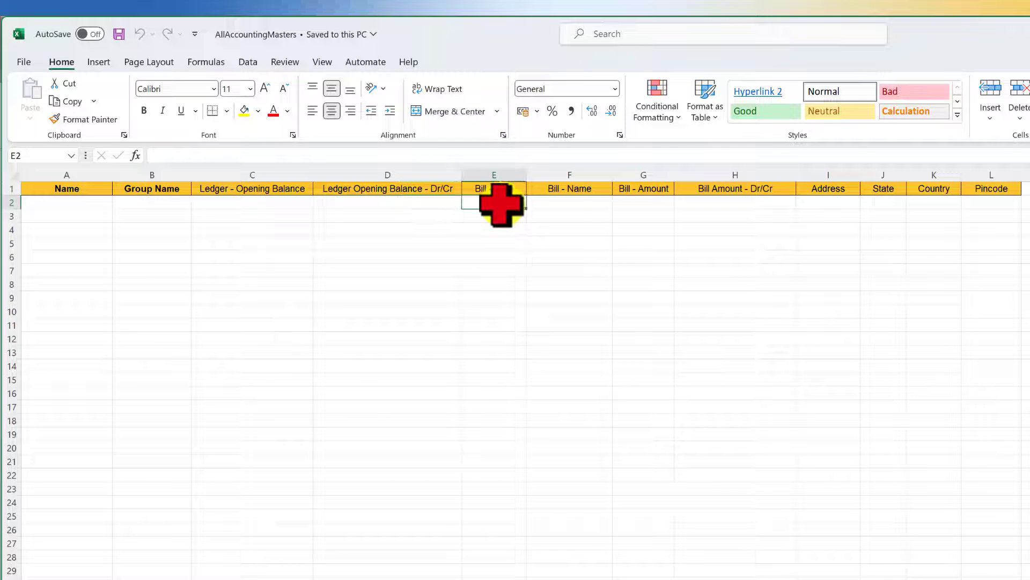
left_click(560, 209)
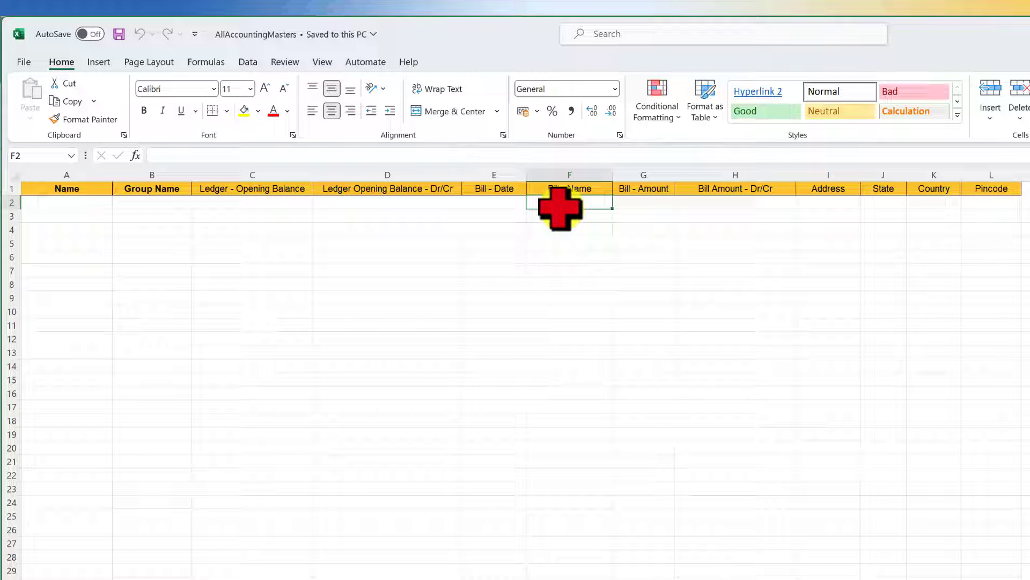
left_click(647, 202)
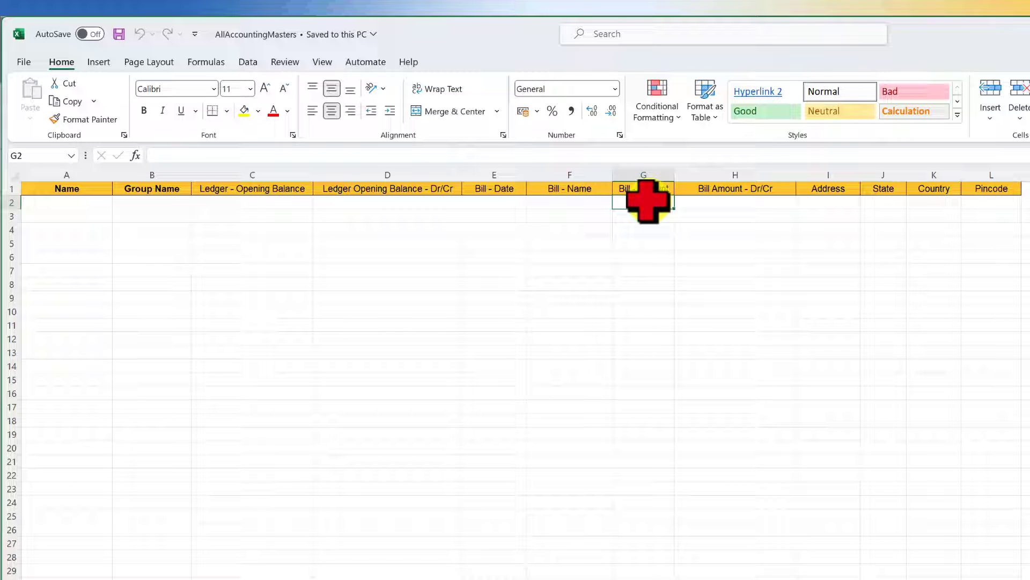
left_click(721, 201)
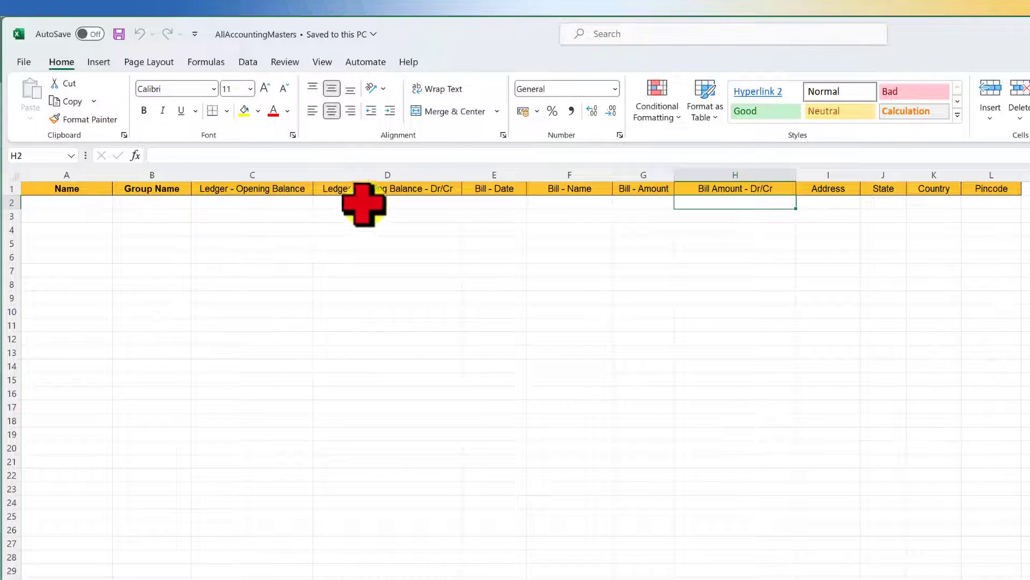
left_click(830, 205)
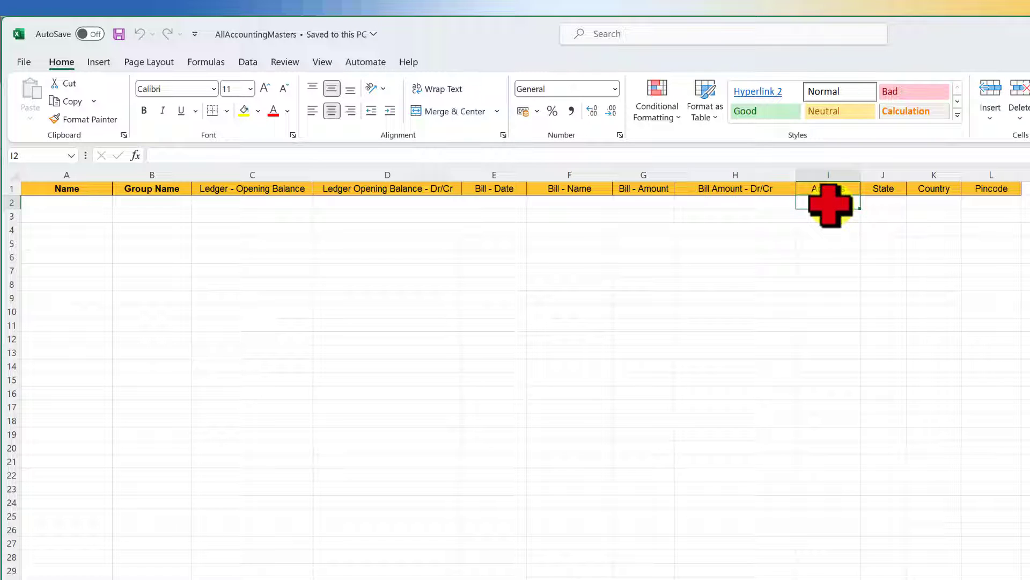
left_click(890, 202)
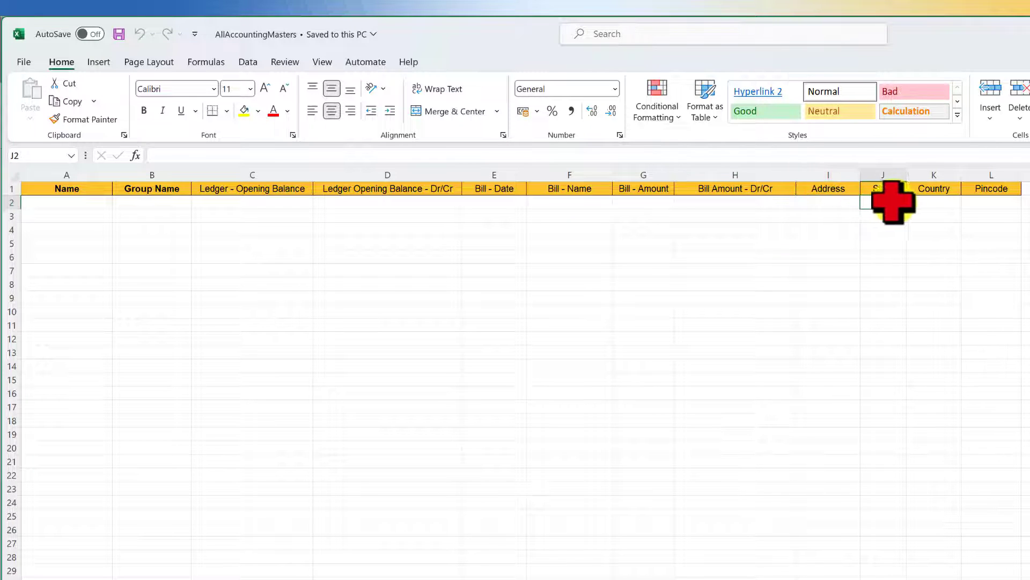
left_click(923, 202)
left_click(981, 203)
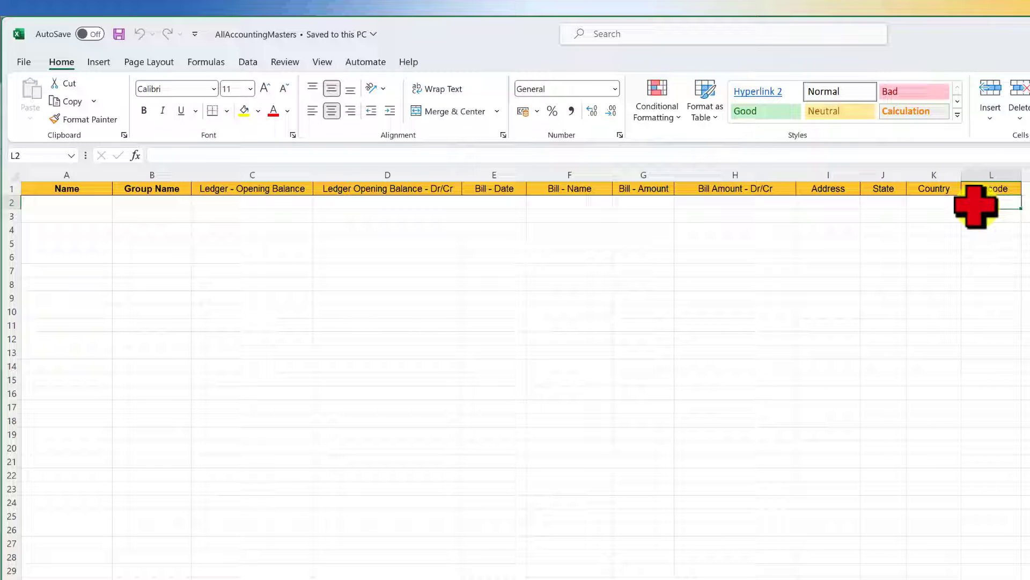
Review the filled-in Ledger sheet, including the Machinery, Ram Traders and Amar Enterprises rows with their groups, balances and bill details, and save the workbook.
key("alt+Tab")
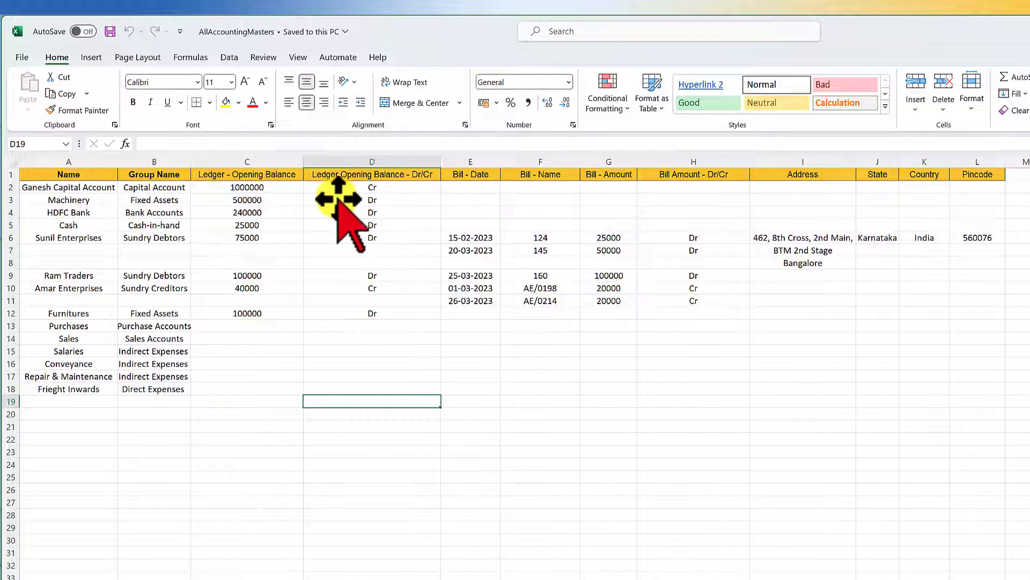
left_click(69, 201)
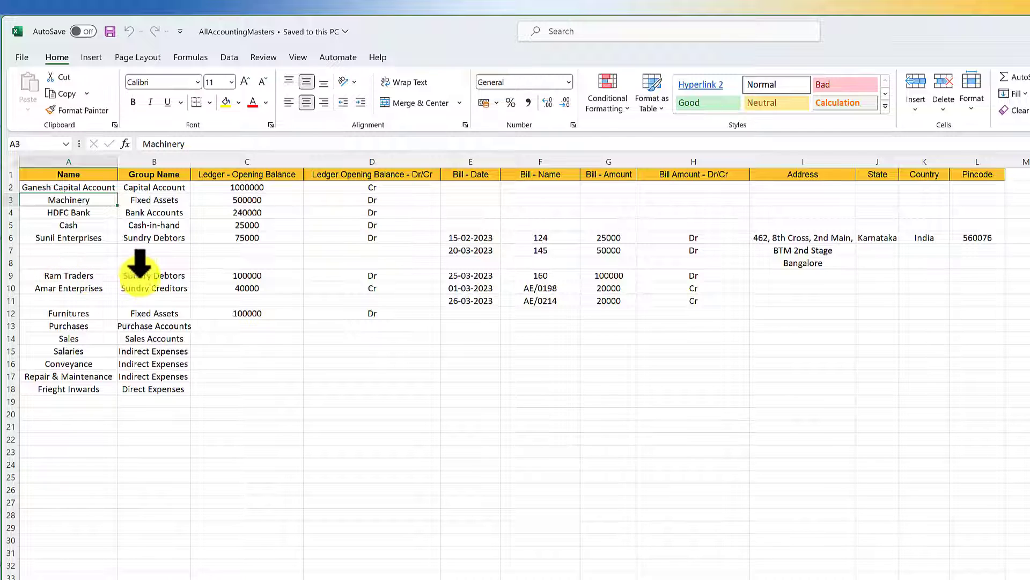
left_click(11, 275)
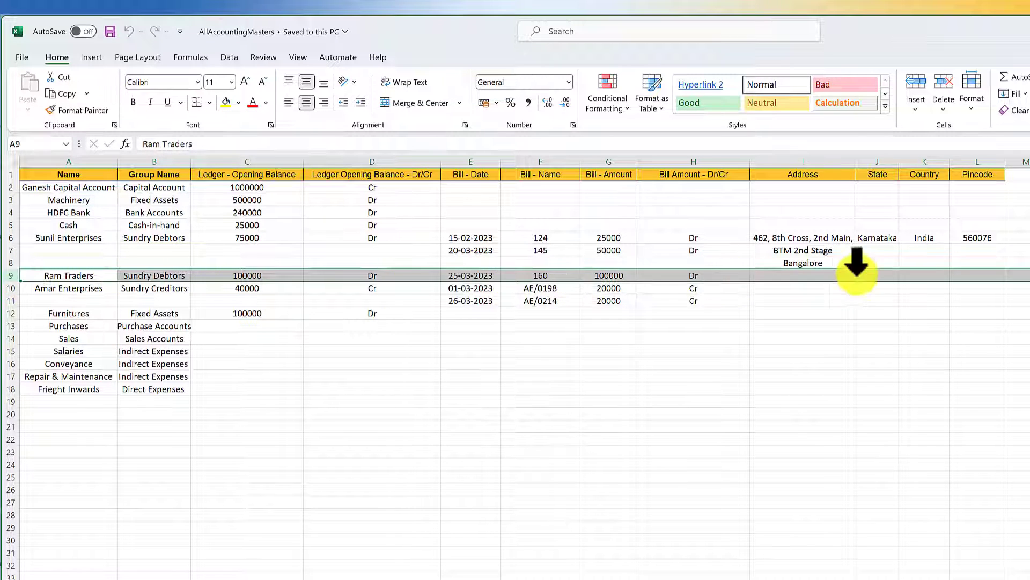
left_click(155, 275)
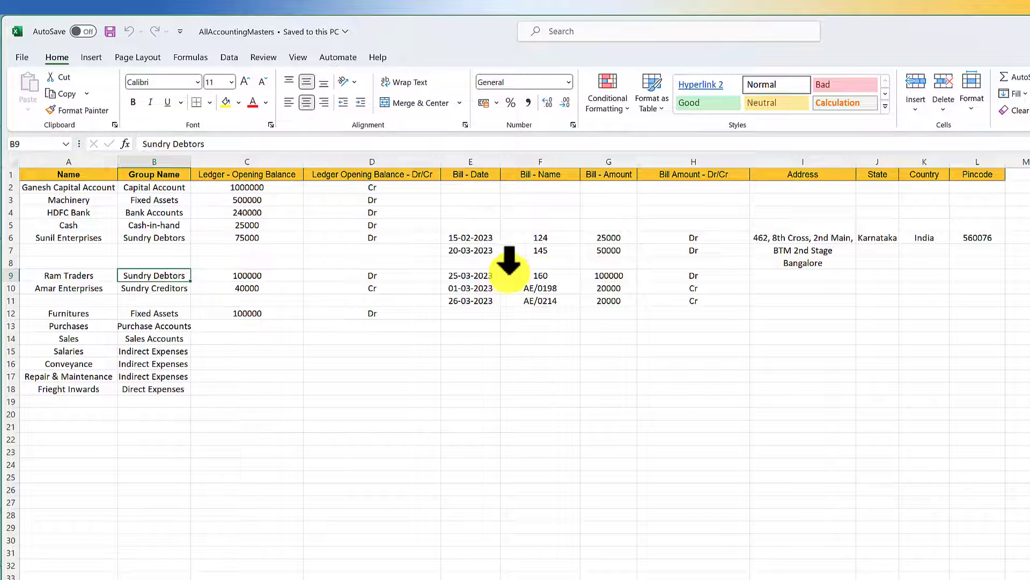
left_click(270, 274)
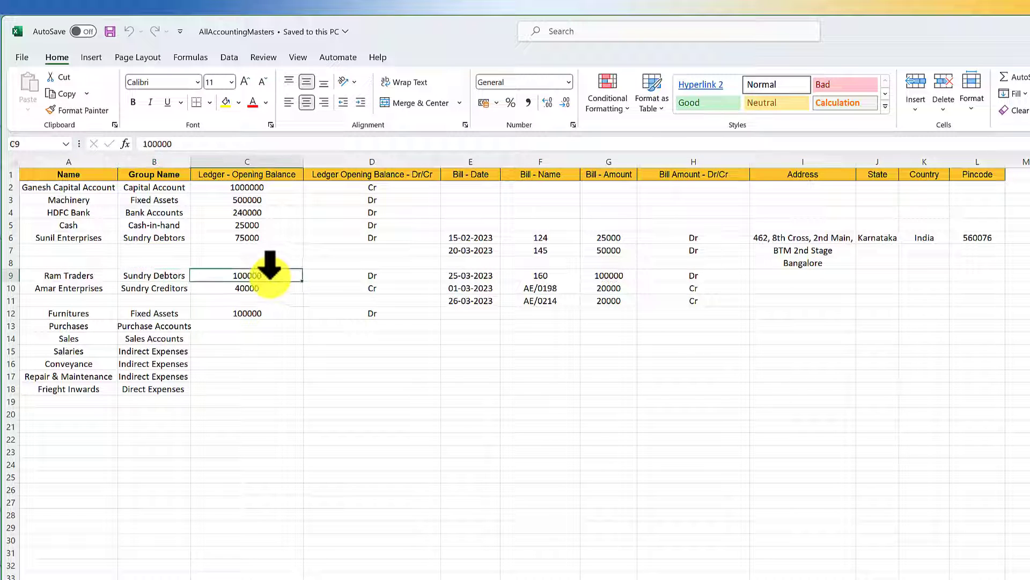
left_click(626, 275)
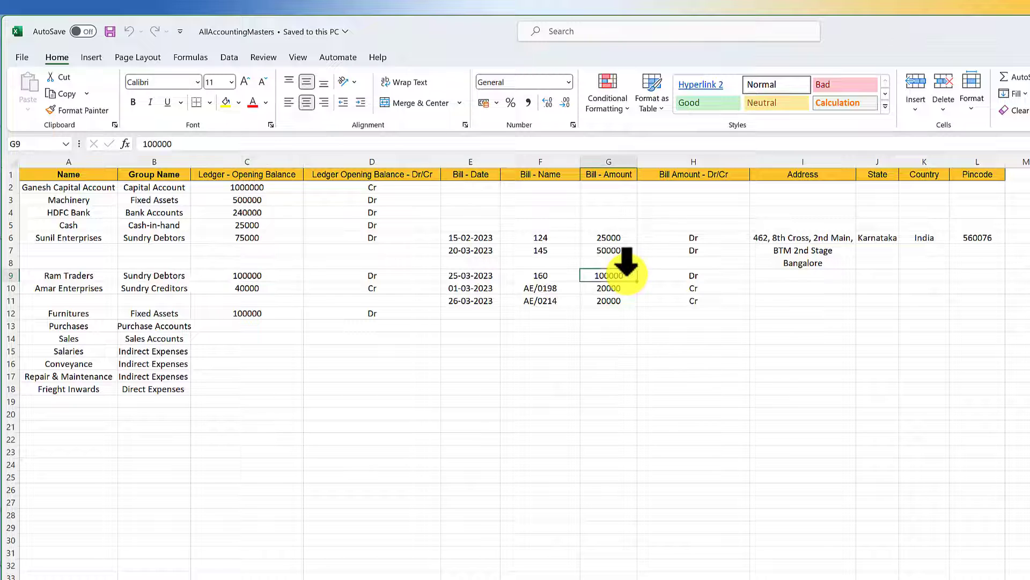
left_click(178, 287)
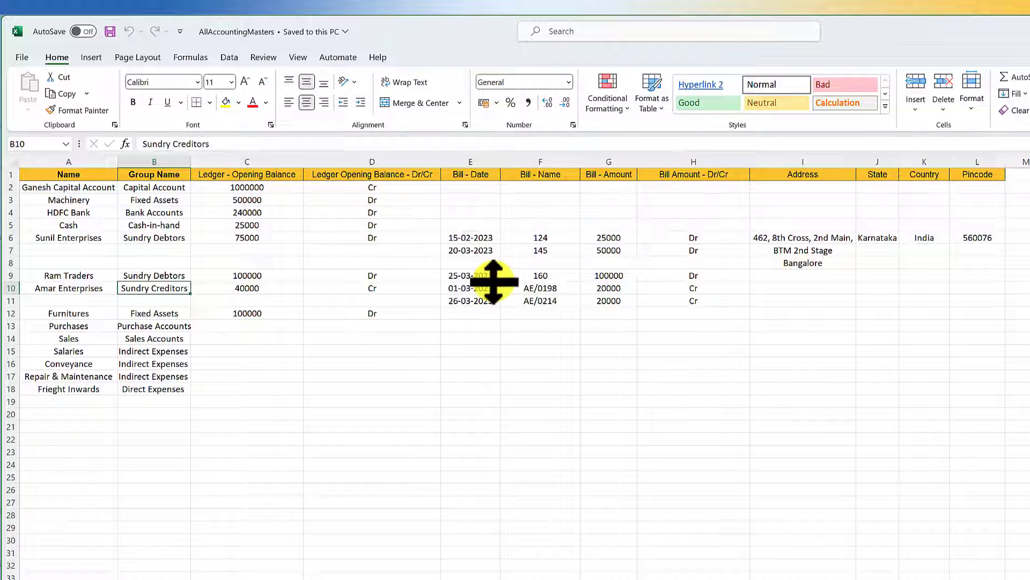
left_click(109, 32)
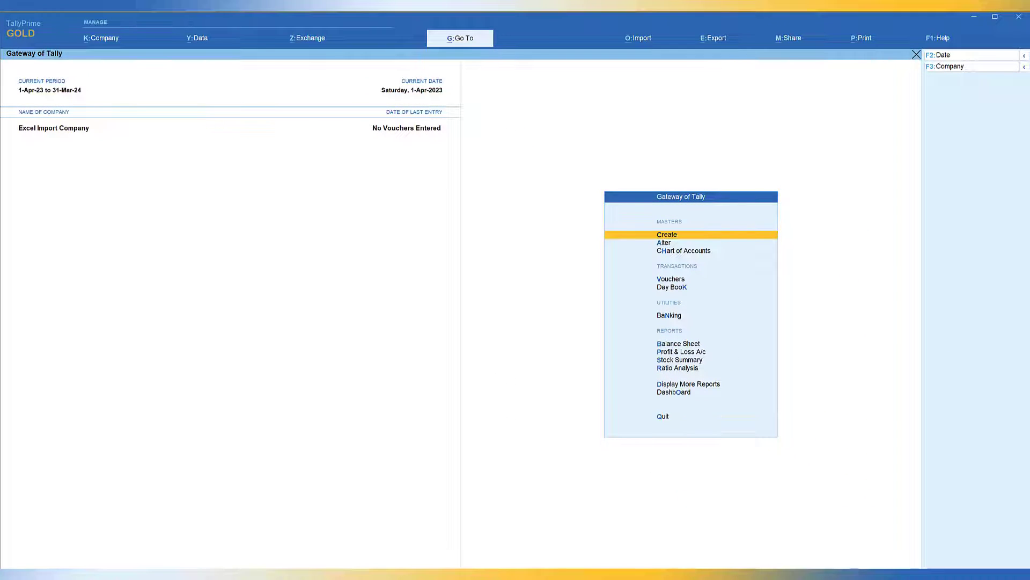
In TallyPrime, start importing masters in Excel (Spreadsheet) format from D:\ExcelData and choose AllAccountingMasters.xlsx as the file to import.
left_click(638, 39)
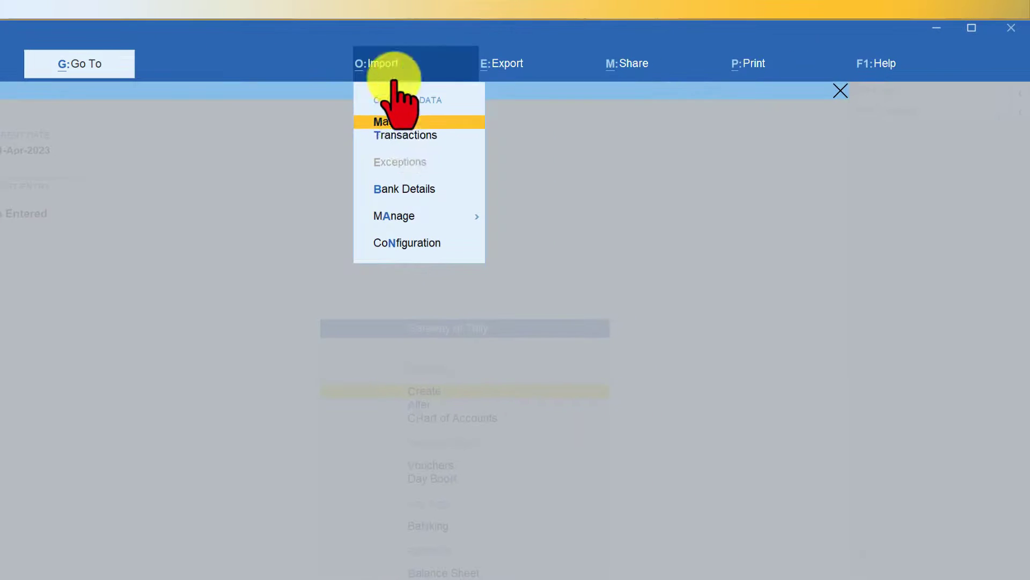
left_click(401, 123)
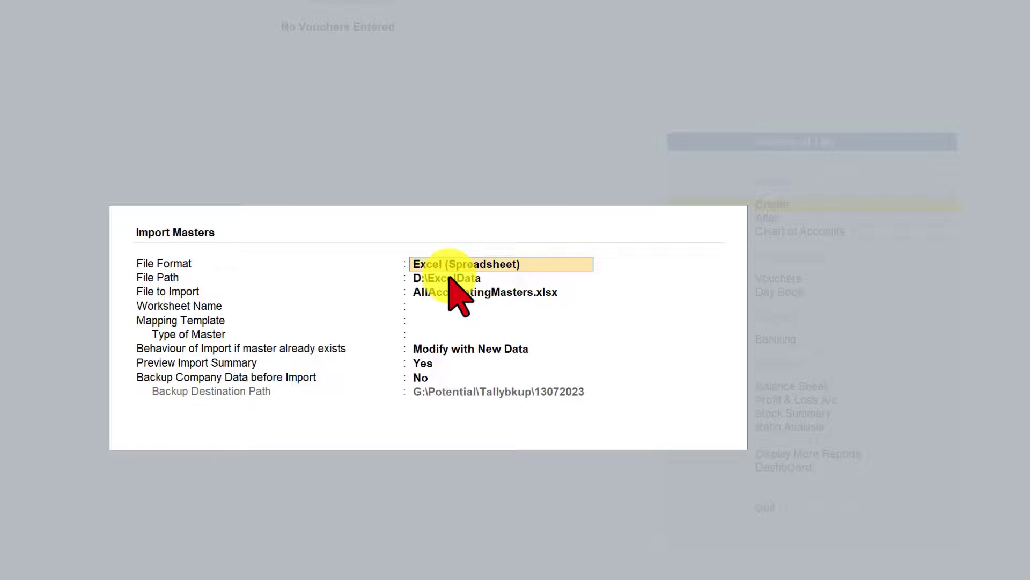
key("Return")
key("Return")
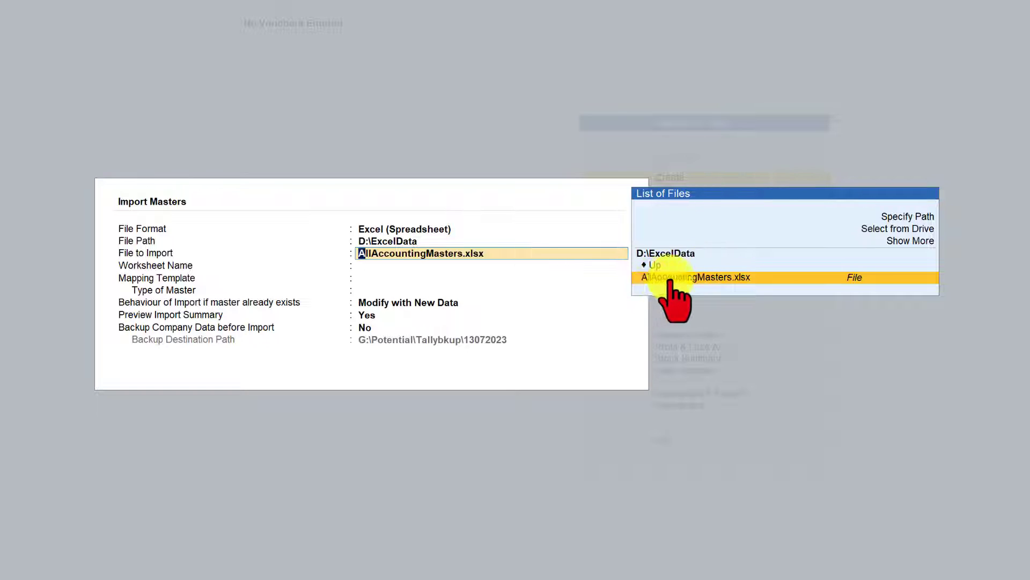
left_click(756, 280)
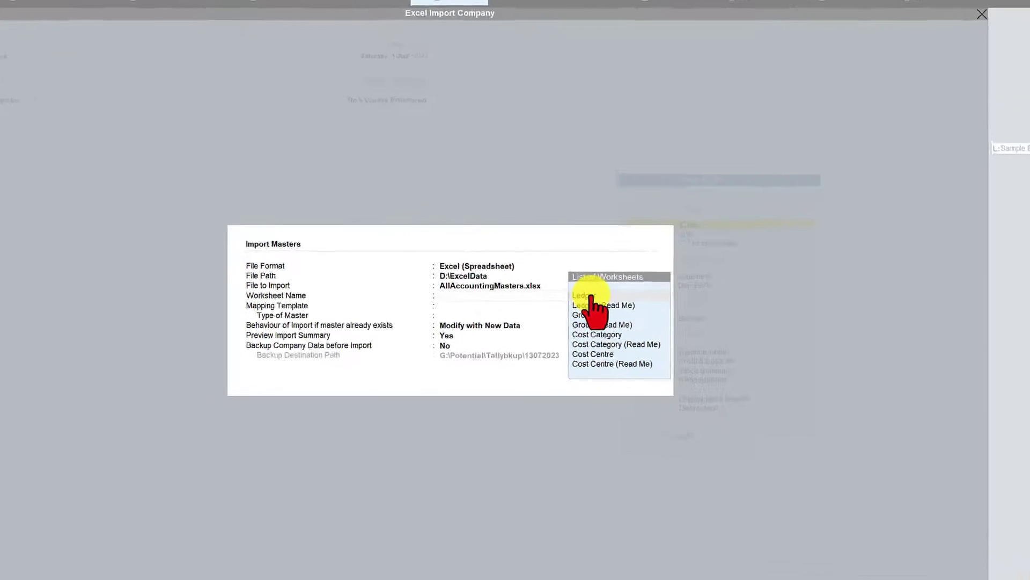
Set the import's worksheet to Ledger, the mapping template to Default Template and the type of master to Ledger.
left_click(586, 294)
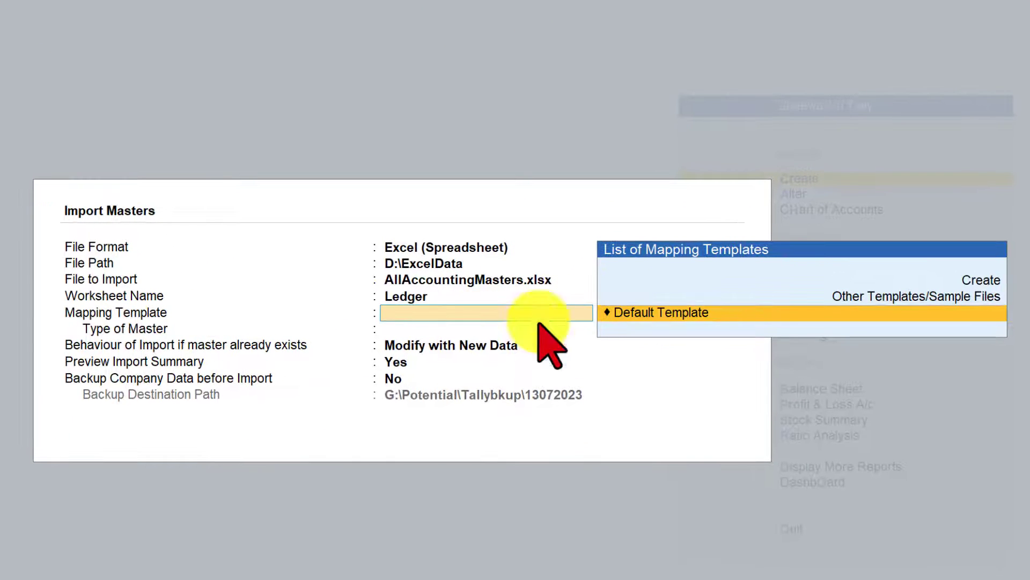
left_click(659, 317)
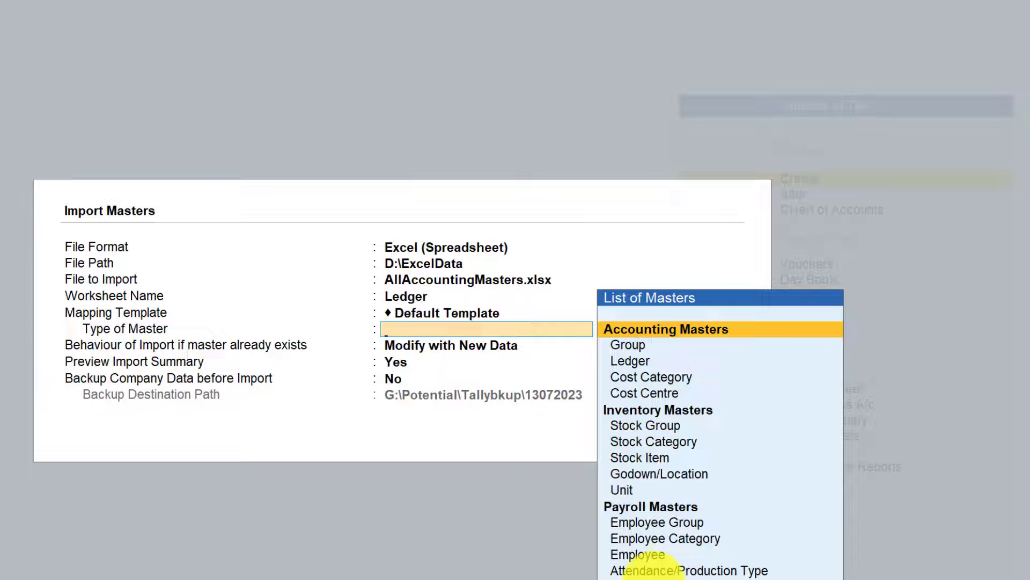
left_click(632, 361)
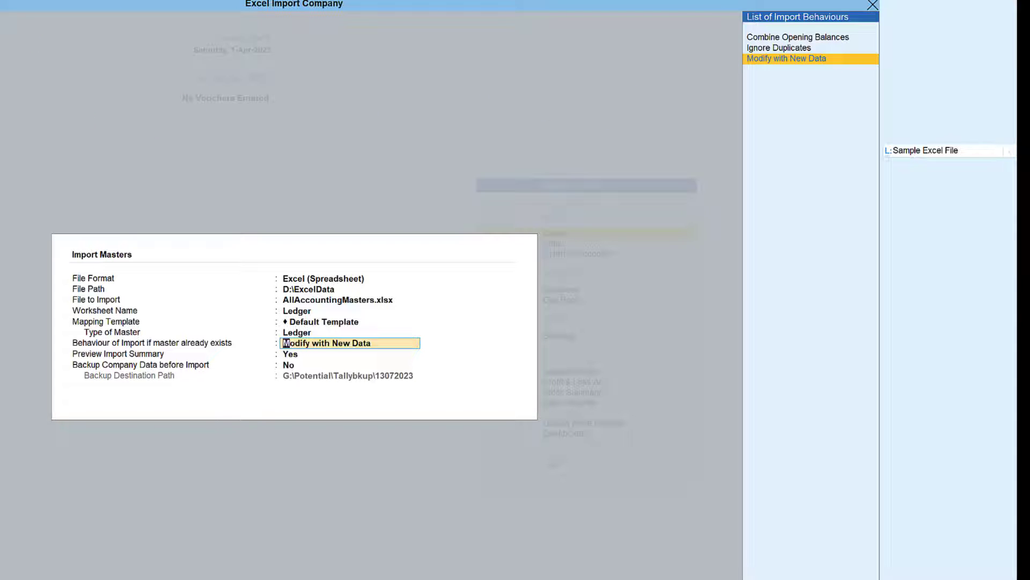
Keep Modify with New Data, the import summary preview at Yes and the company backup at No, and proceed to the preview.
key("Return")
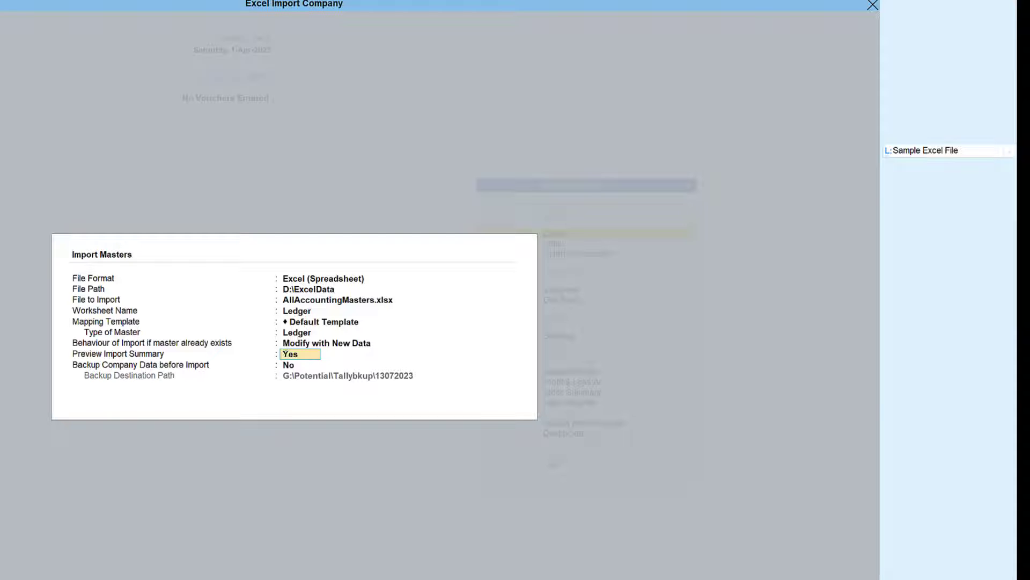
left_click(290, 365)
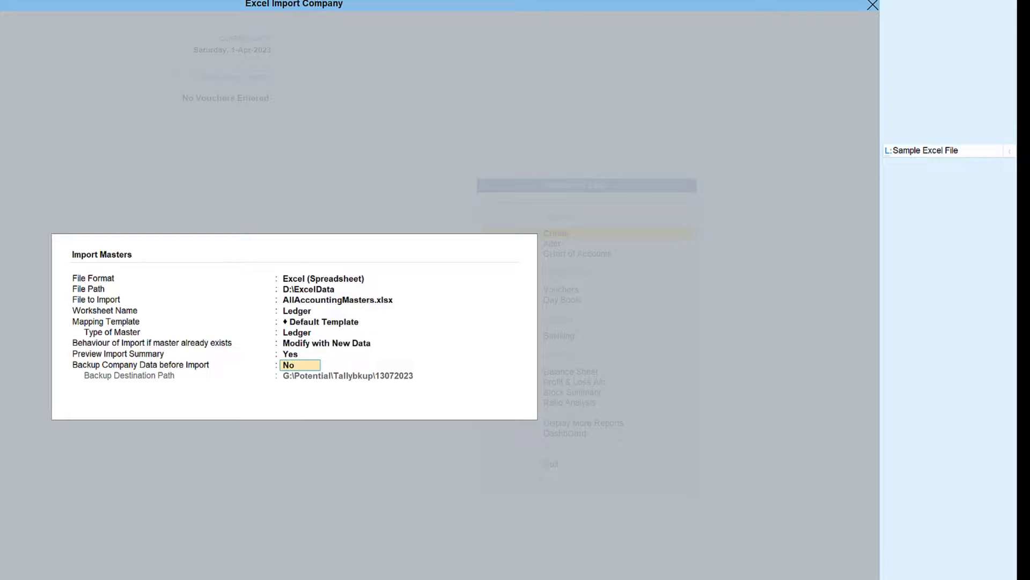
key("Return")
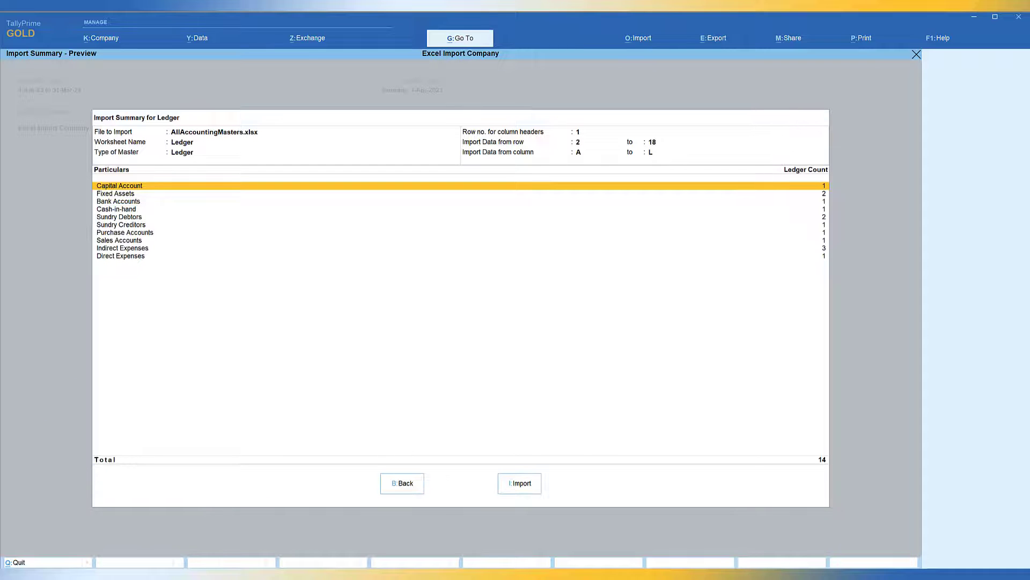
Switch to the Excel workbook and count the ledger names in the Name column to compare them with the import preview.
mouse_move(570, 571)
left_click(571, 537)
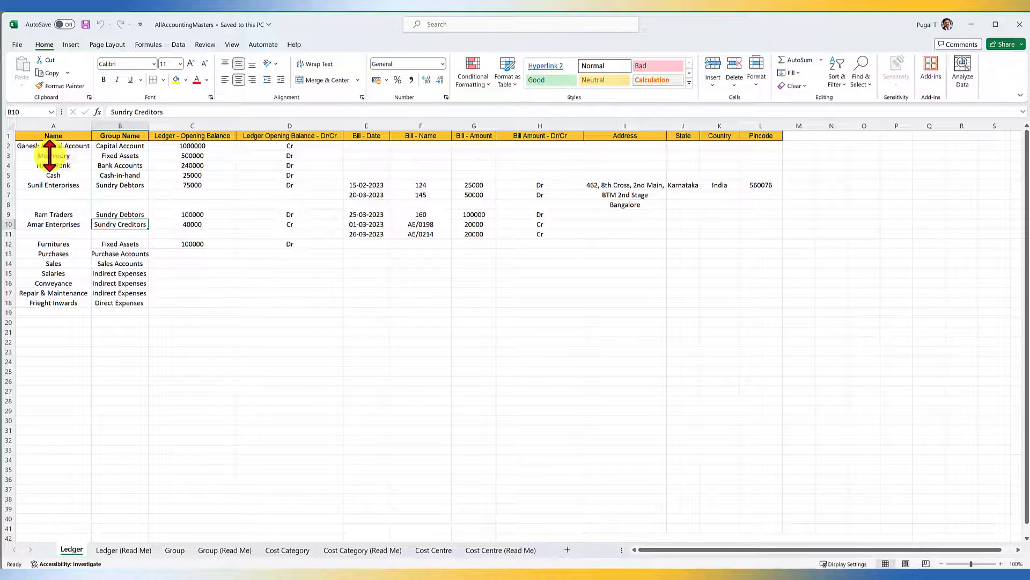
left_click_drag(49, 145, 76, 302)
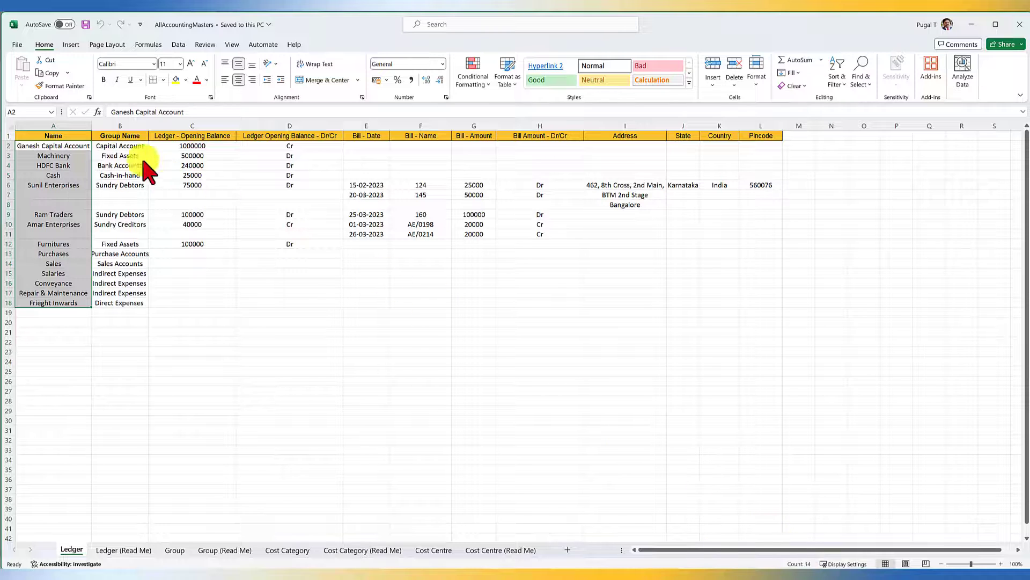
left_click_drag(53, 146, 66, 300)
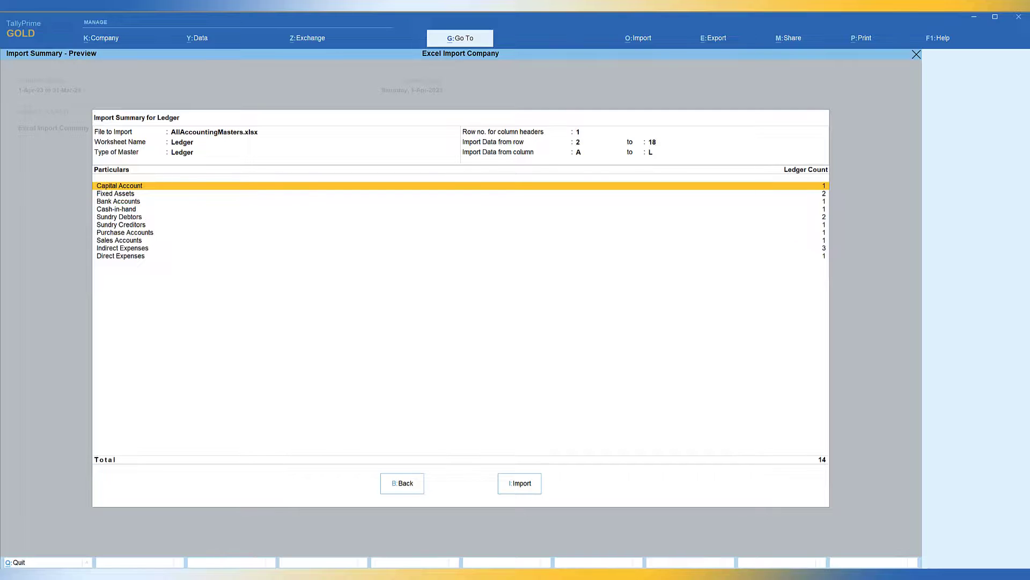
key("alt+Tab")
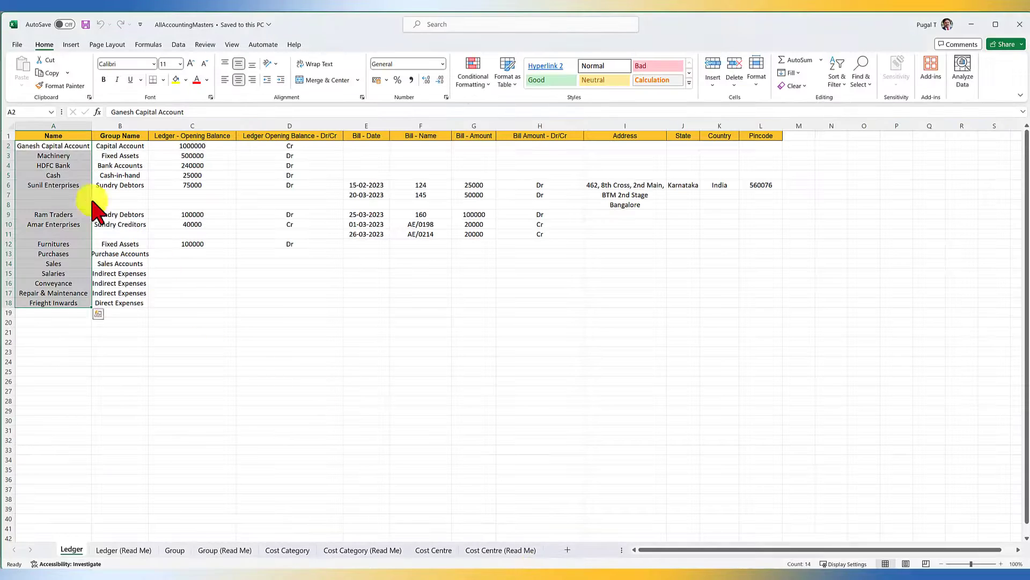
left_click(177, 352)
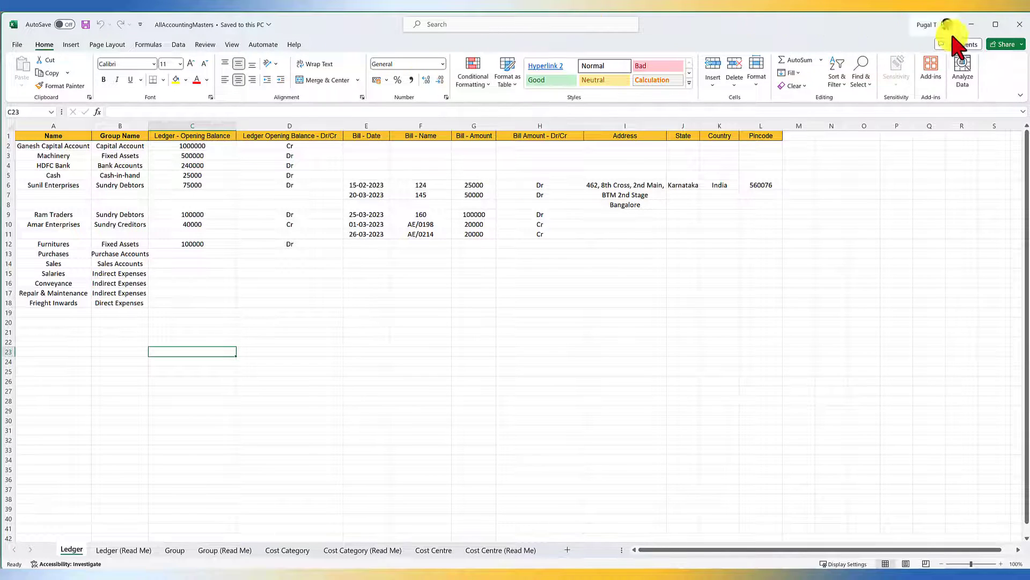
Return to TallyPrime, import the previewed ledger masters and go back to the Gateway of Tally.
left_click(973, 25)
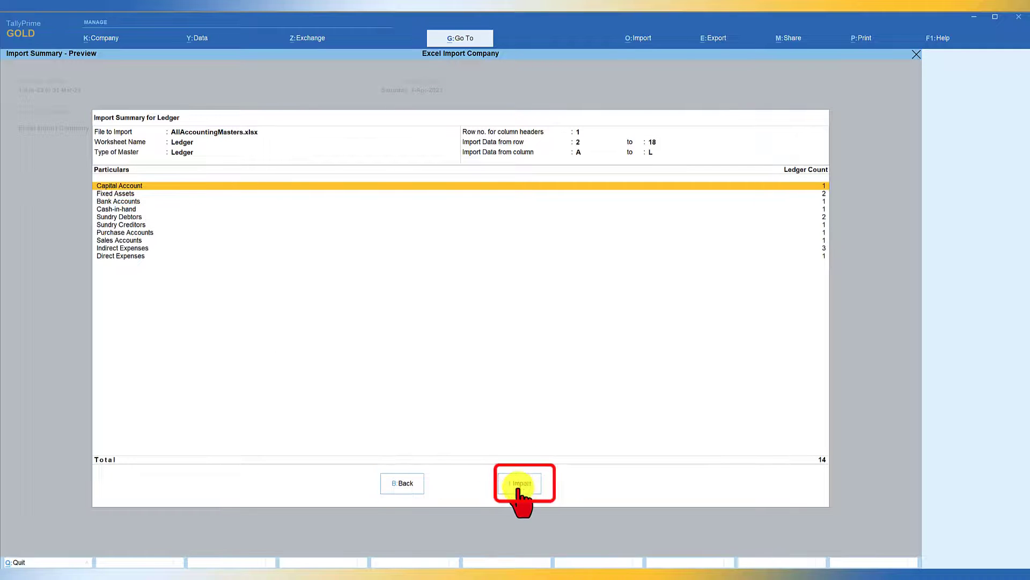
left_click(525, 485)
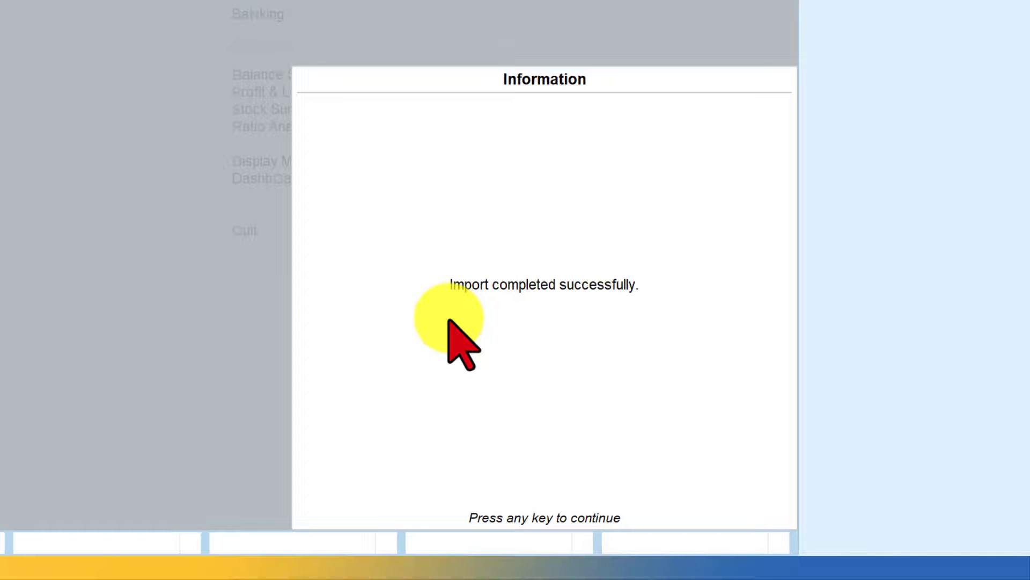
key("Return")
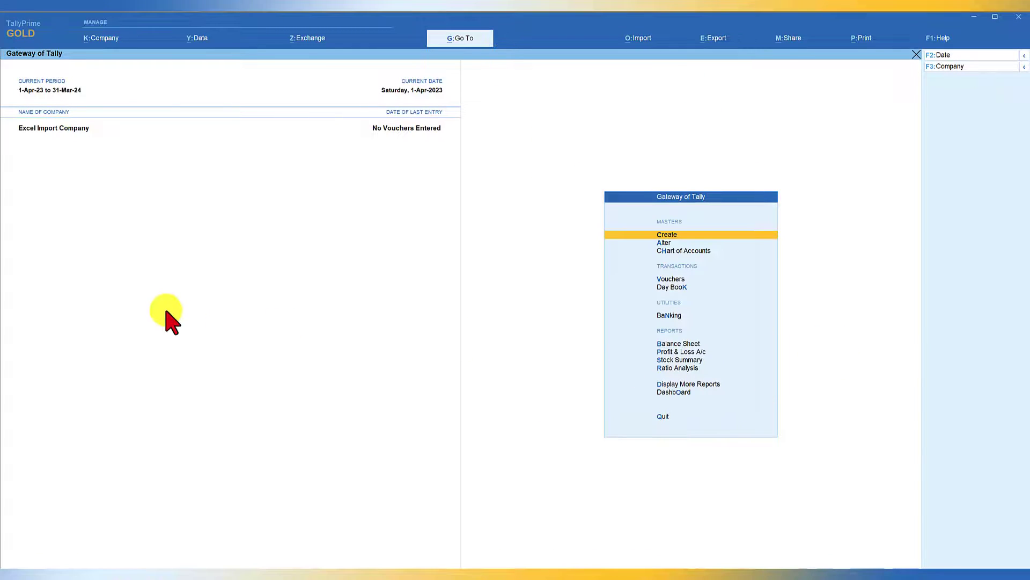
In the Excel workbook, check the opening balance, bill dates, bill names and bill amounts entered for Sunil Enterprises.
key("alt+Tab")
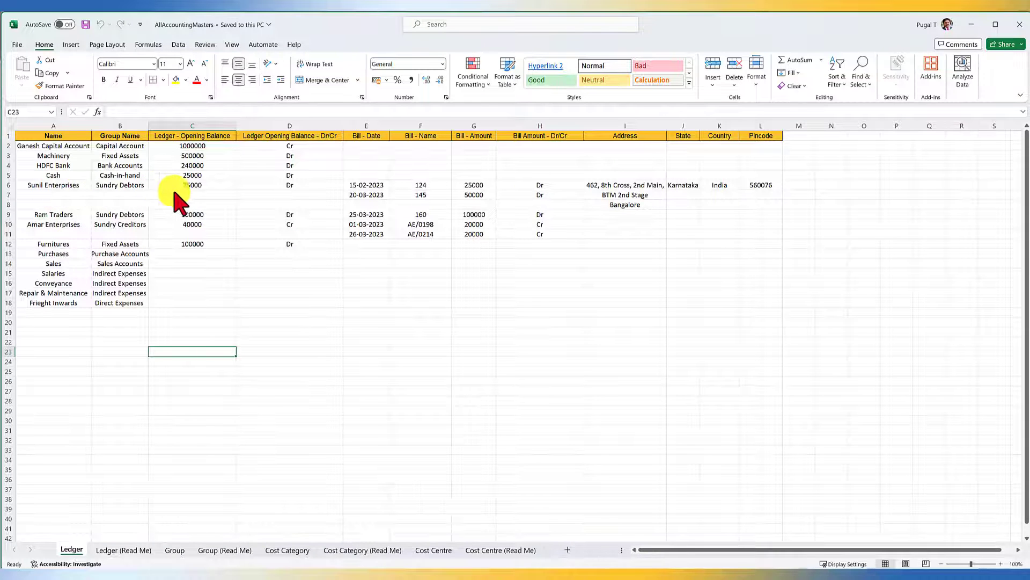
left_click(196, 186)
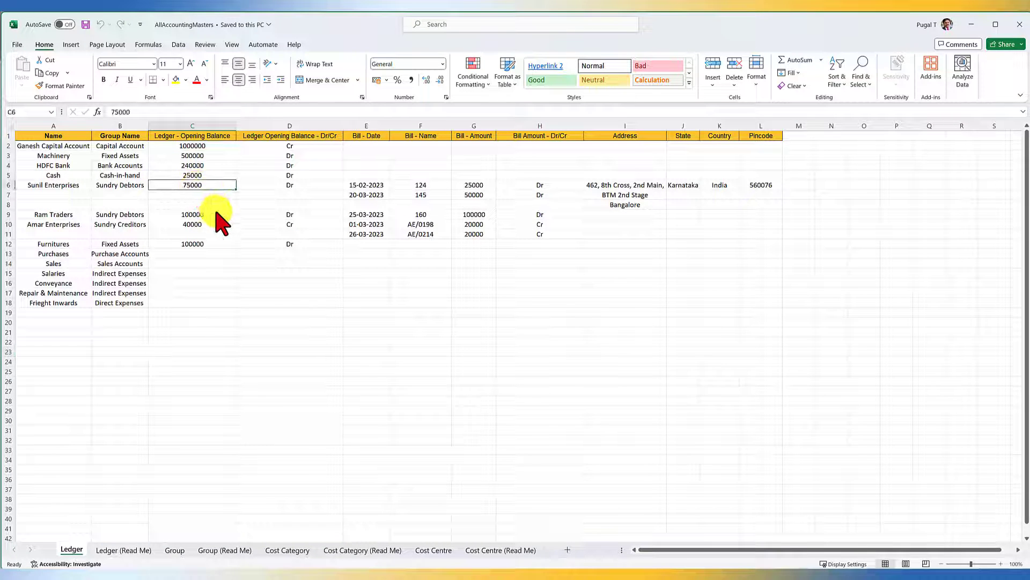
left_click(368, 187)
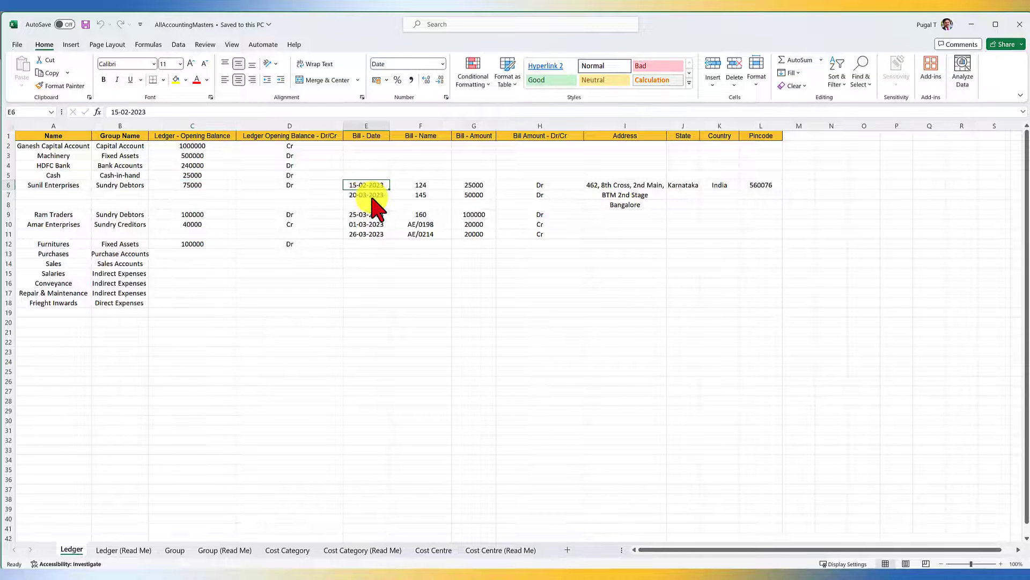
left_click(420, 194)
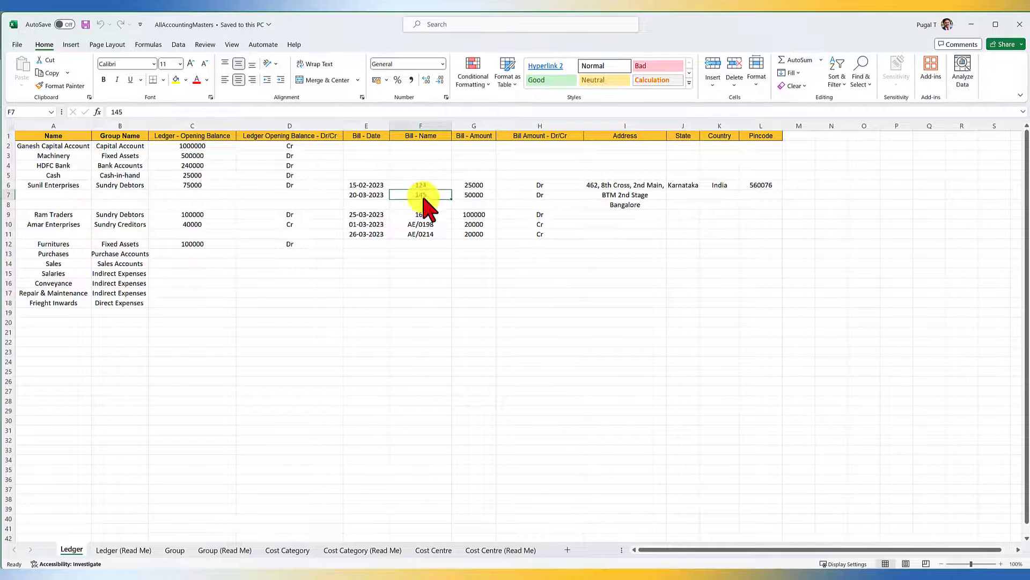
left_click(472, 185)
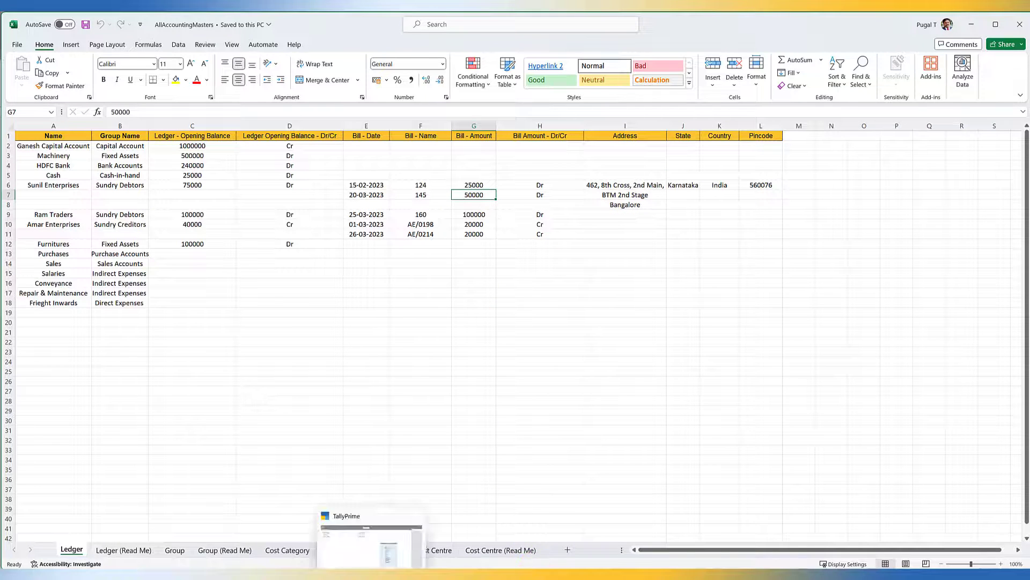
Switch to TallyPrime and open the Sunil Enterprises ledger for alteration to check its imported details.
left_click(371, 537)
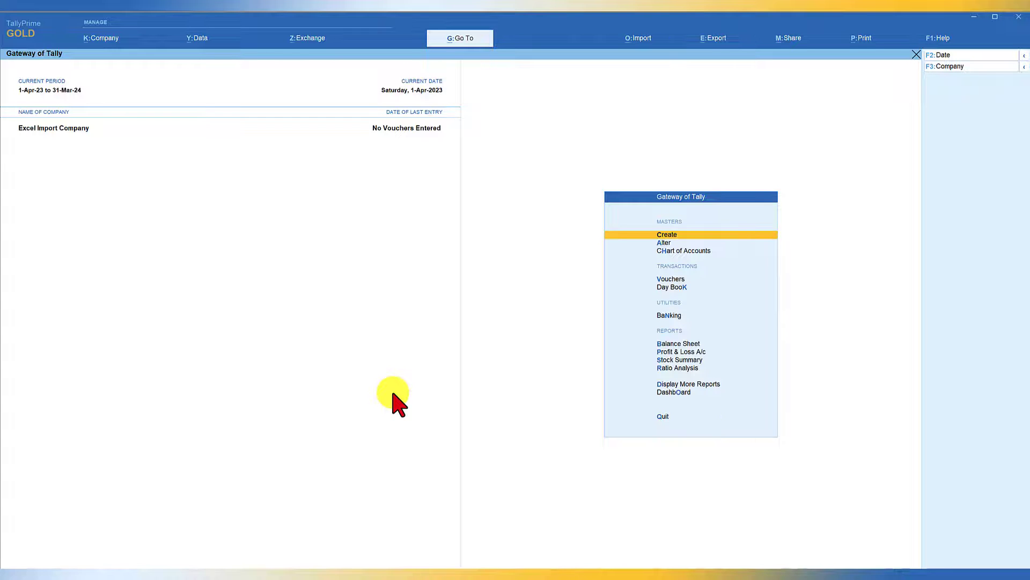
key("Down")
key("Return")
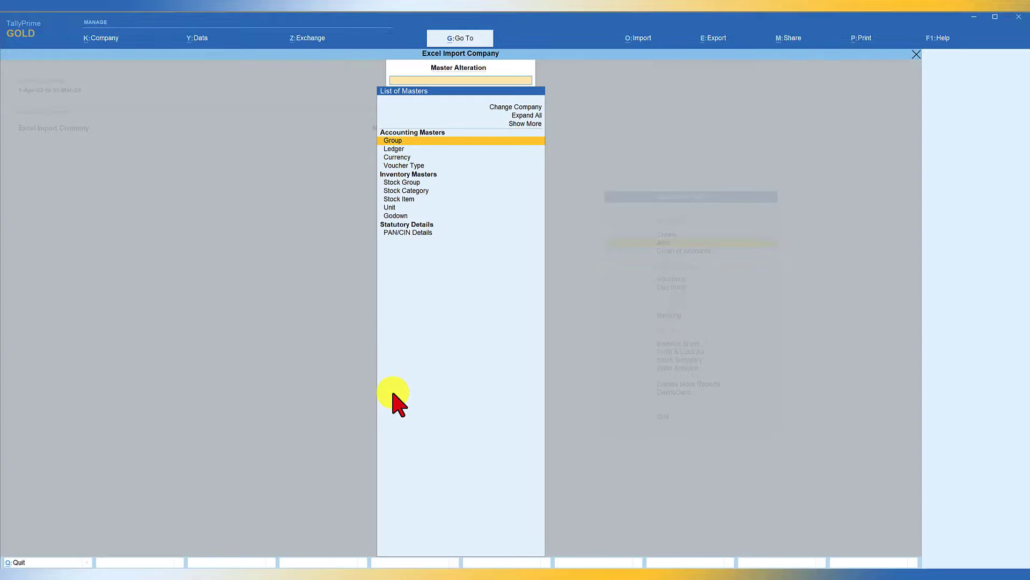
key("Down")
key("Return")
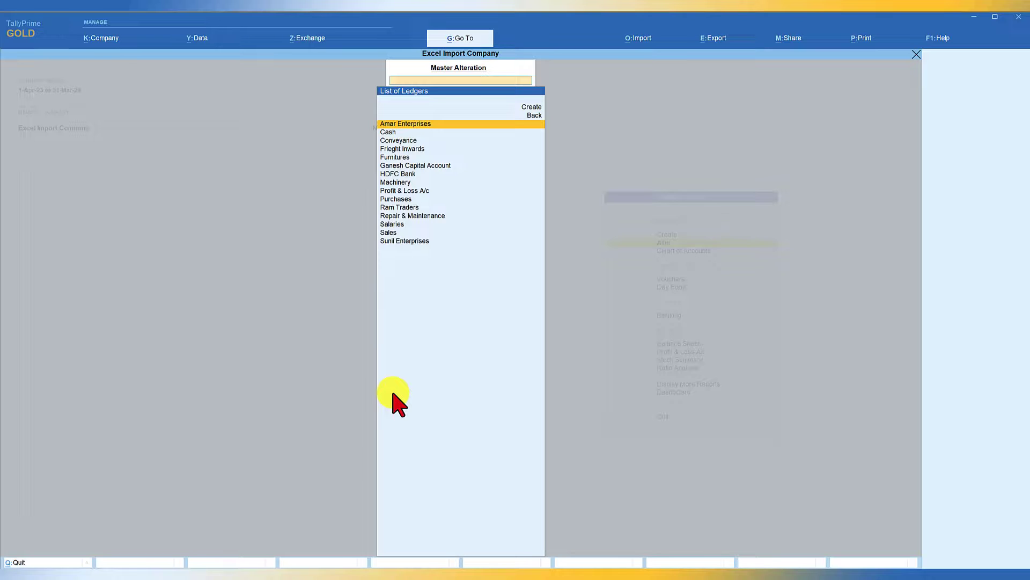
type("Sun")
key("Return")
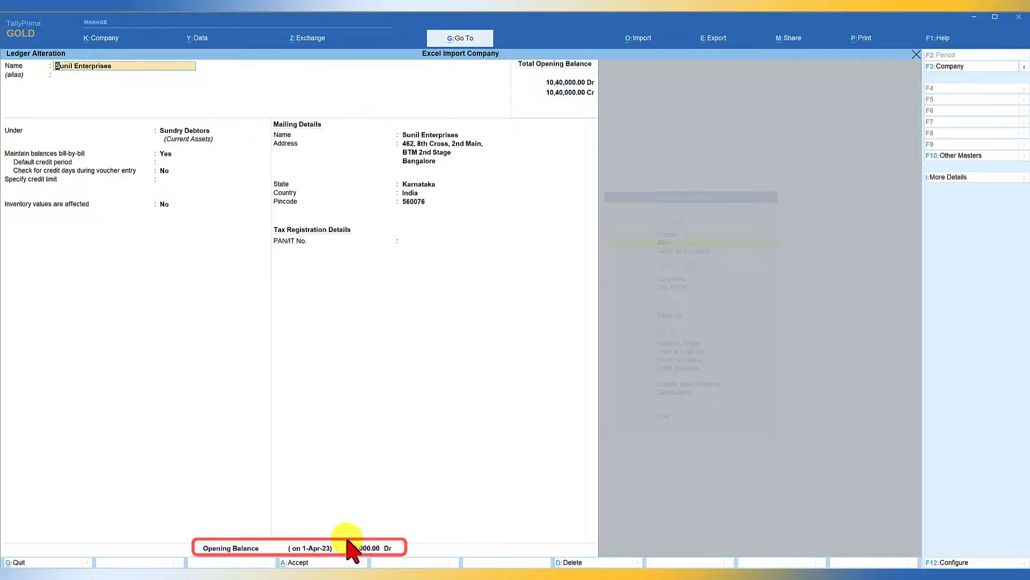
Check the bill-wise breakup behind the Sunil Enterprises opening balance, accept the ledger and return to the Gateway of Tally.
left_click(387, 548)
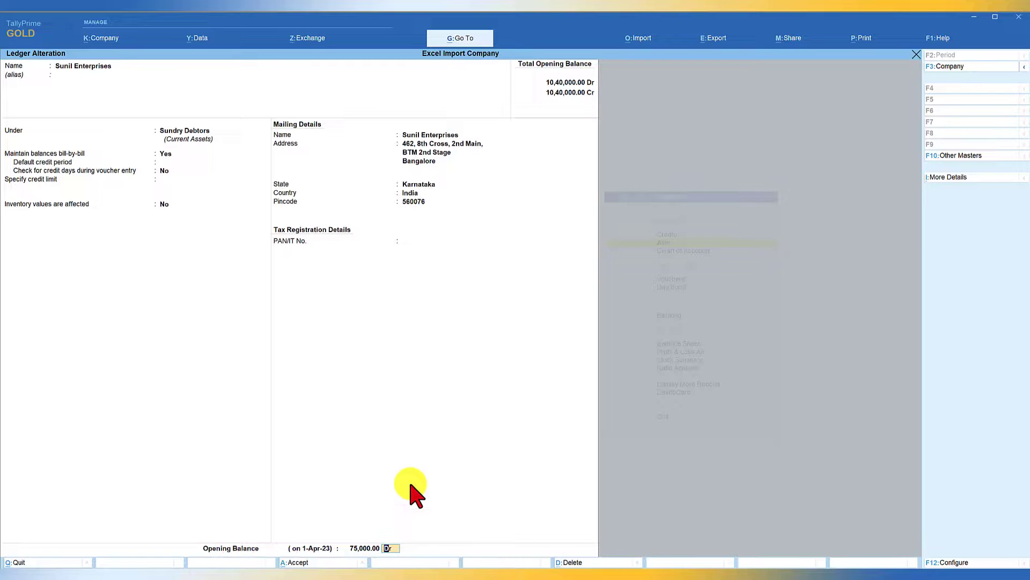
key("Return")
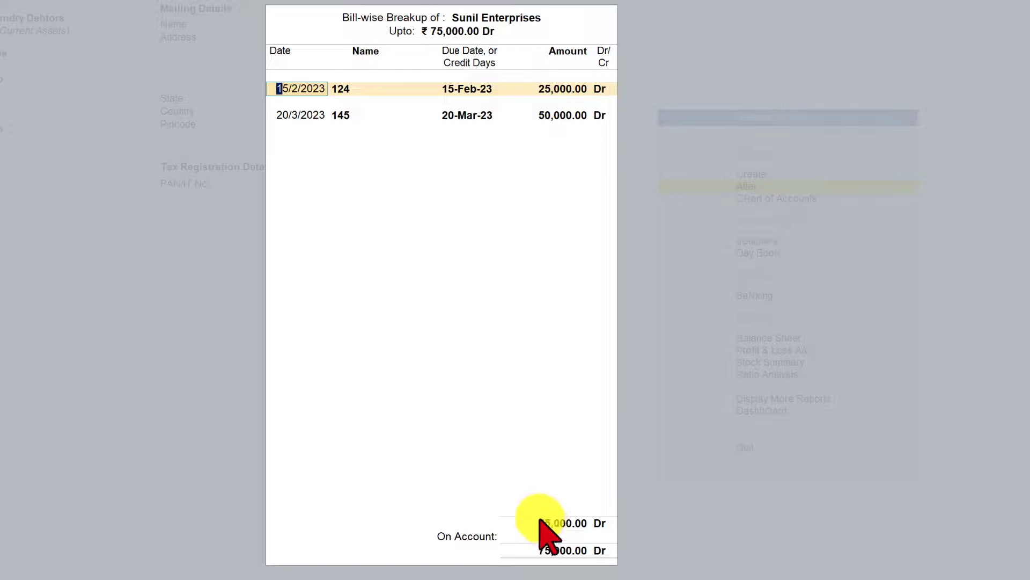
key("ctrl+a")
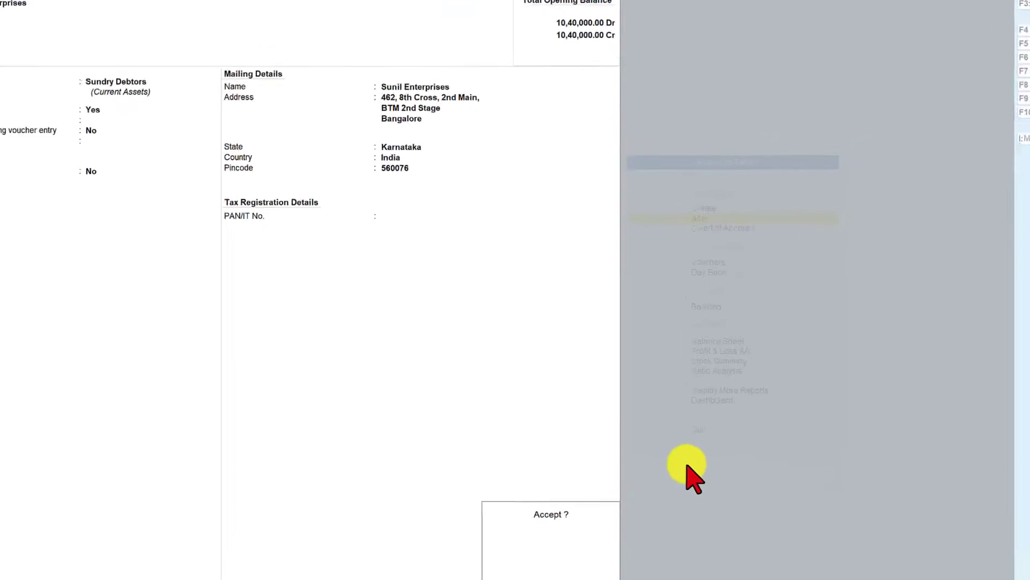
key("Return")
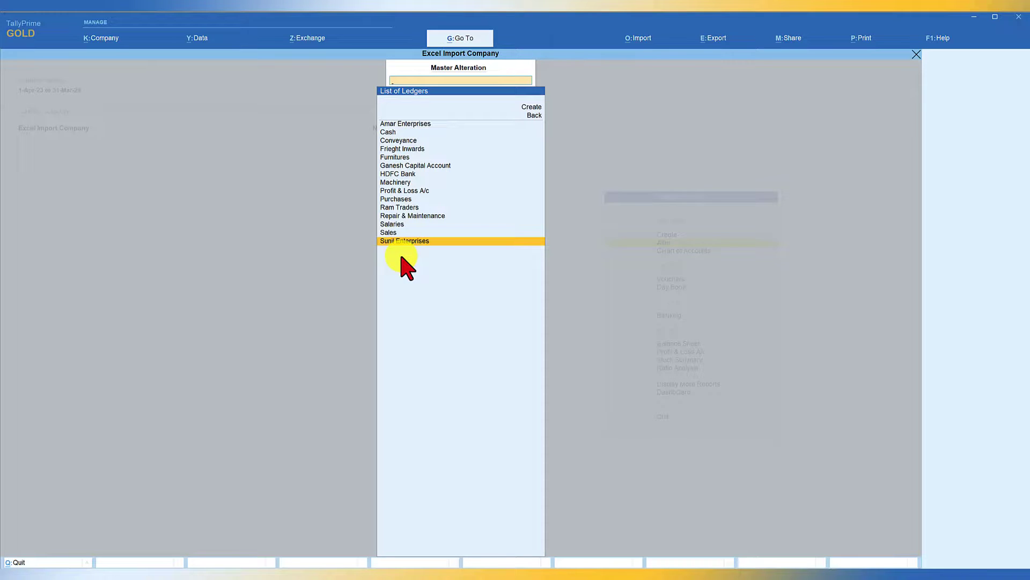
key("Escape")
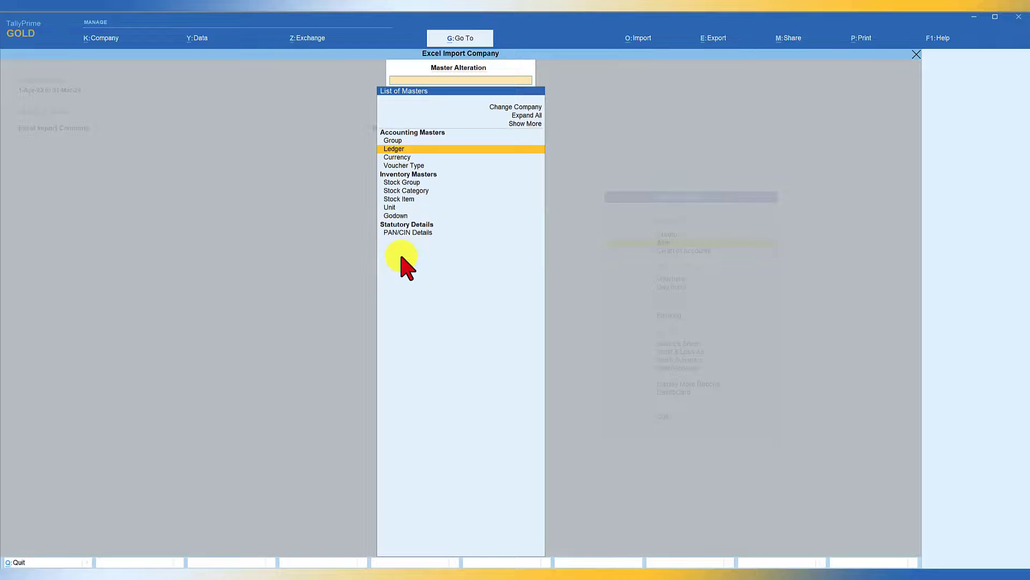
key("Escape")
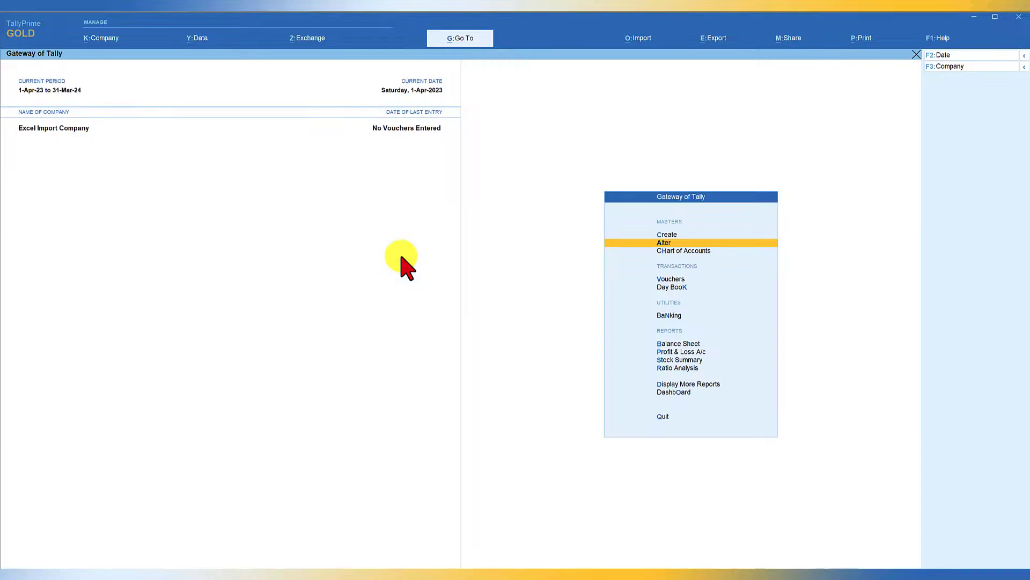
Display the ledger list in the Chart of Accounts, check the Cash ledger's group and opening balance, and return to the list.
left_click(677, 251)
key("Return")
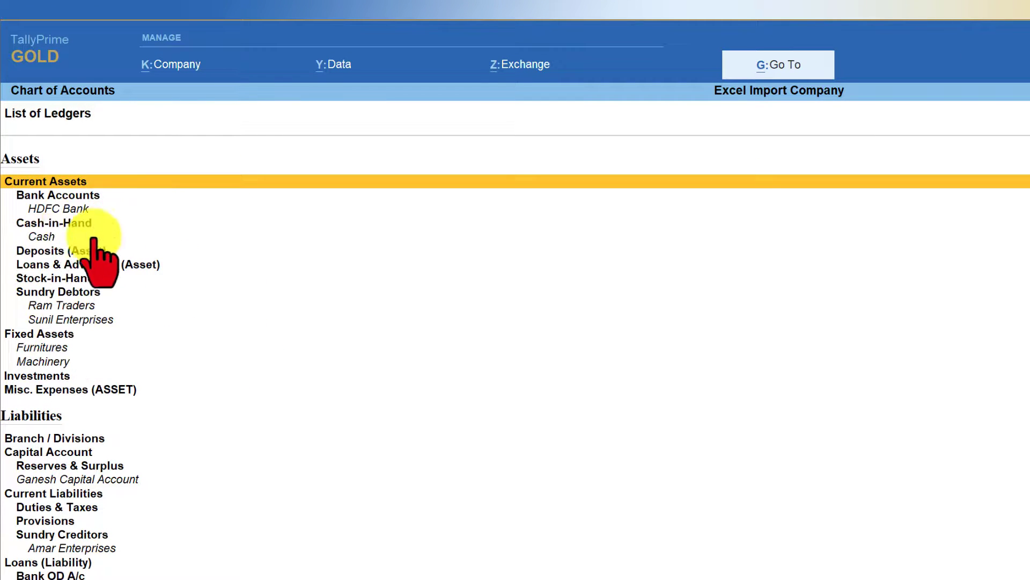
left_click(41, 236)
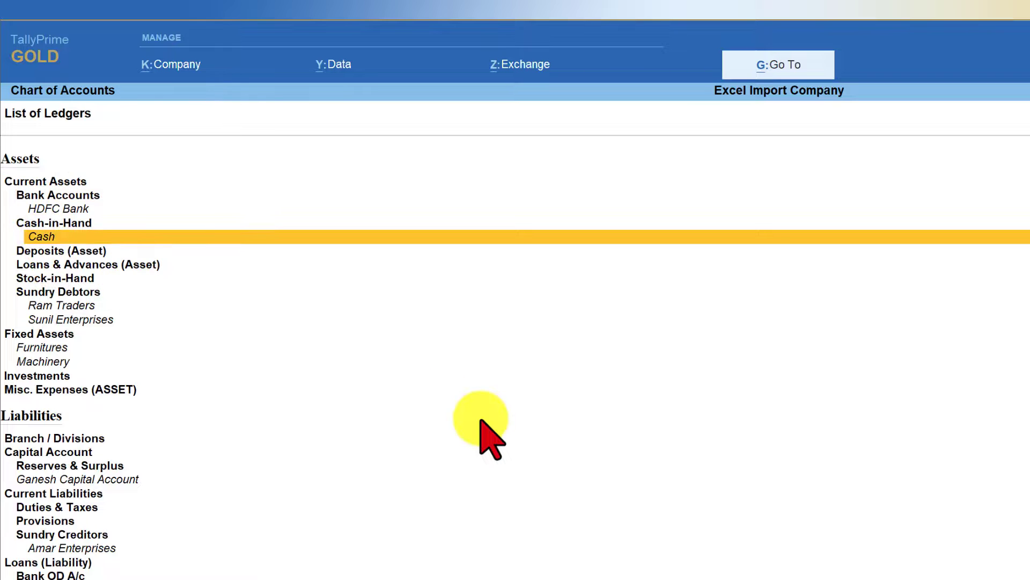
key("Return")
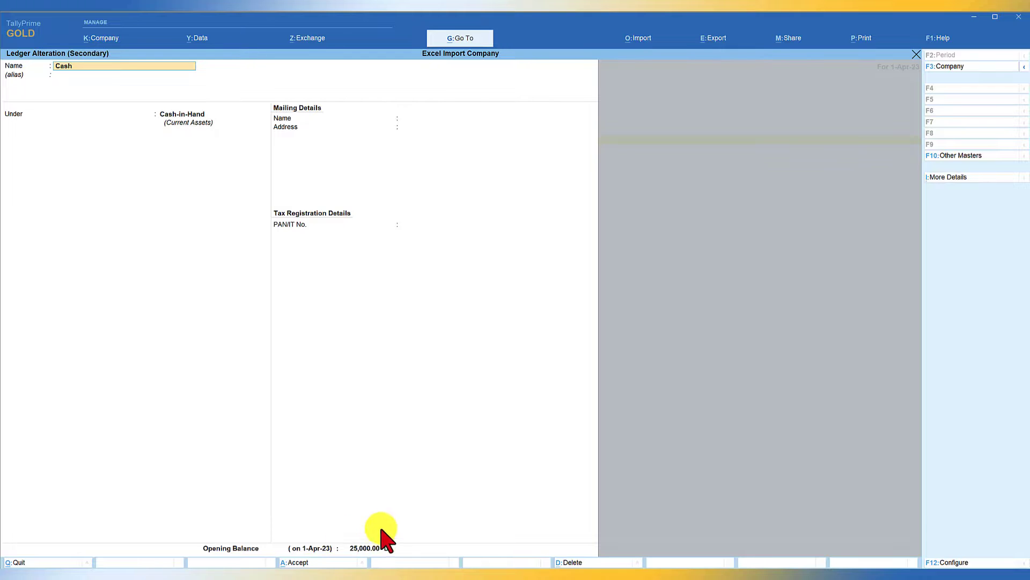
key("Escape")
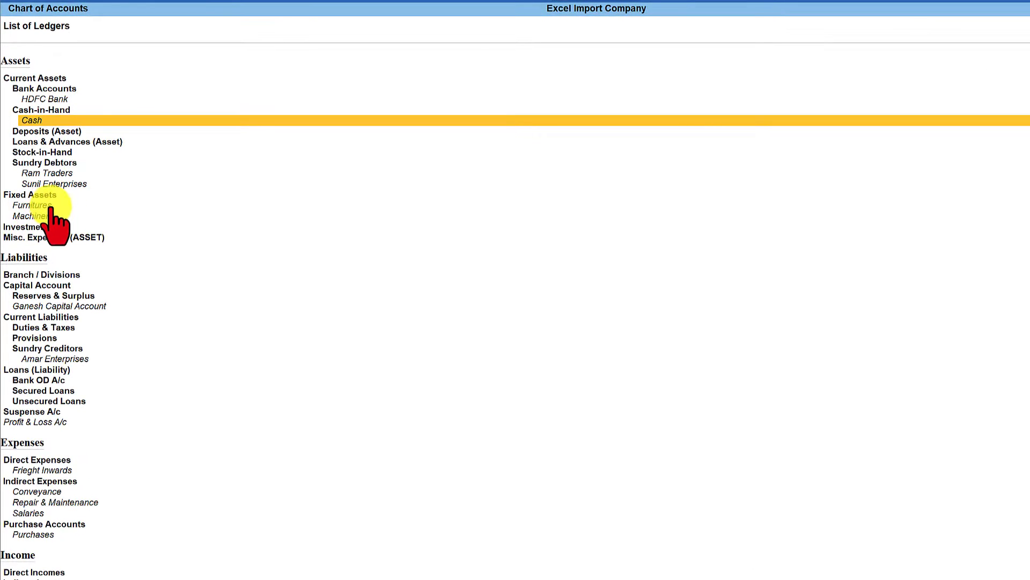